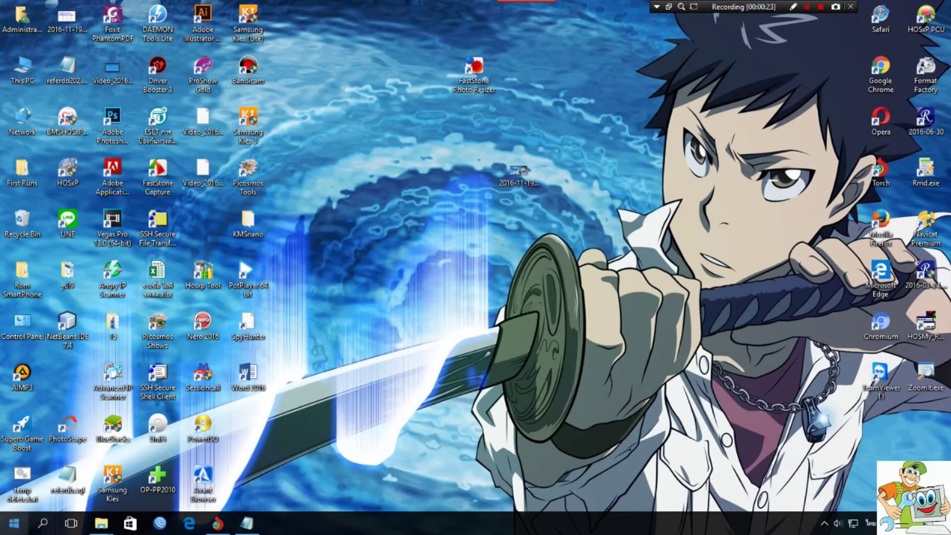
- Open a blank Notepad document and write the heading "ลดขนาดรูป" on the first line
click(14, 523)
click(84, 320)
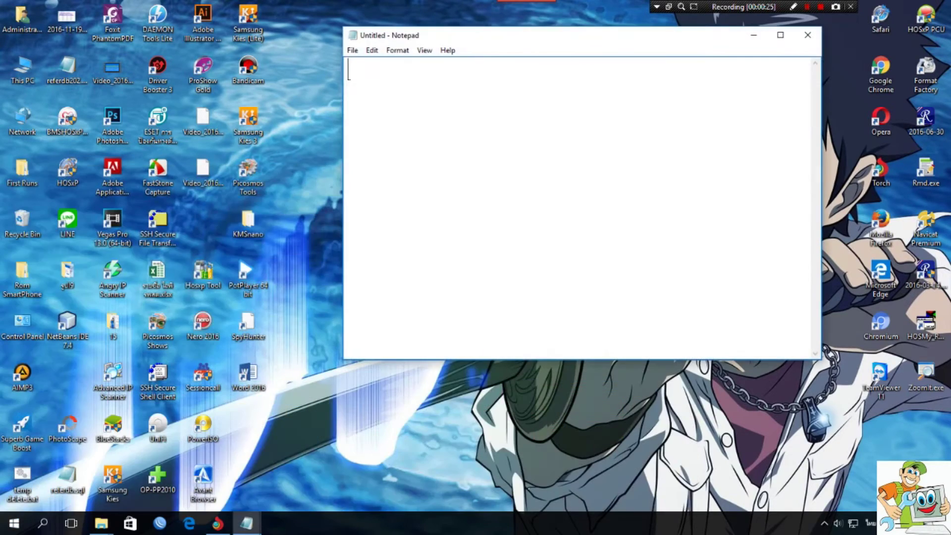
text(ถคขนาก)
key(BackSpace)
text(ดรูป)
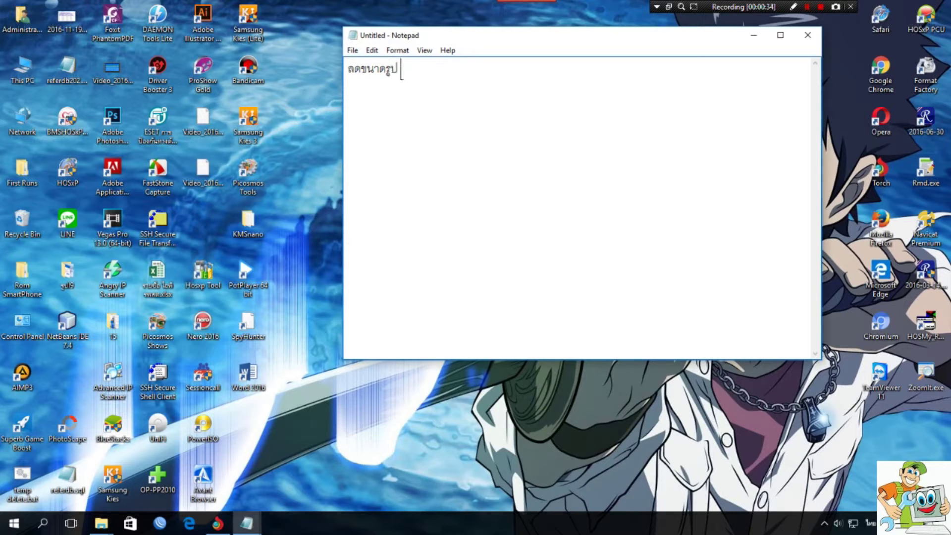
- Add the second heading "ลดขนาดไฟล์" four lines below the first heading
key(Return)
key(Return)
key(Return)
key(Return)
text(ลดขนาดไฟล์)
- Add the image dimension examples 800*600 beside the first heading and 500*350 on the line below it
click(400, 69)
text(8)
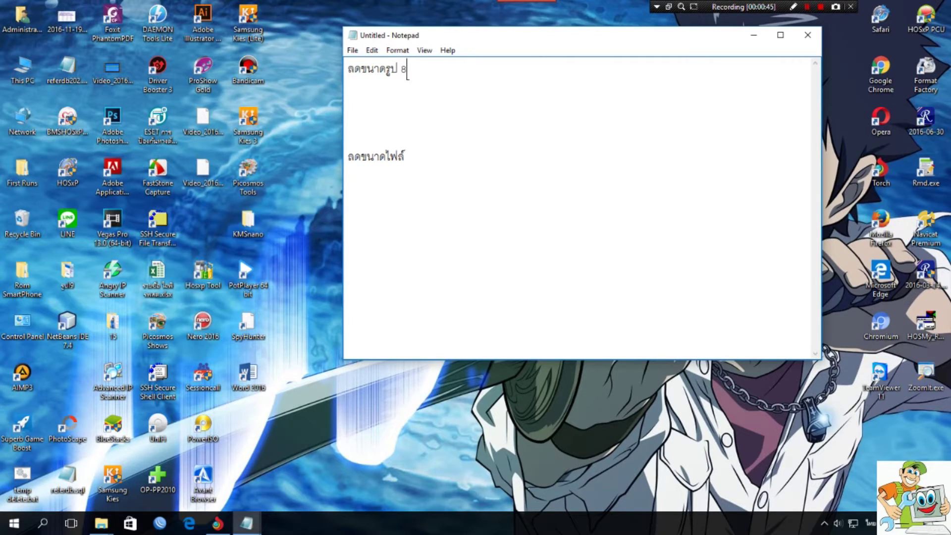
text(00*600)
key(Return)
key(Return)
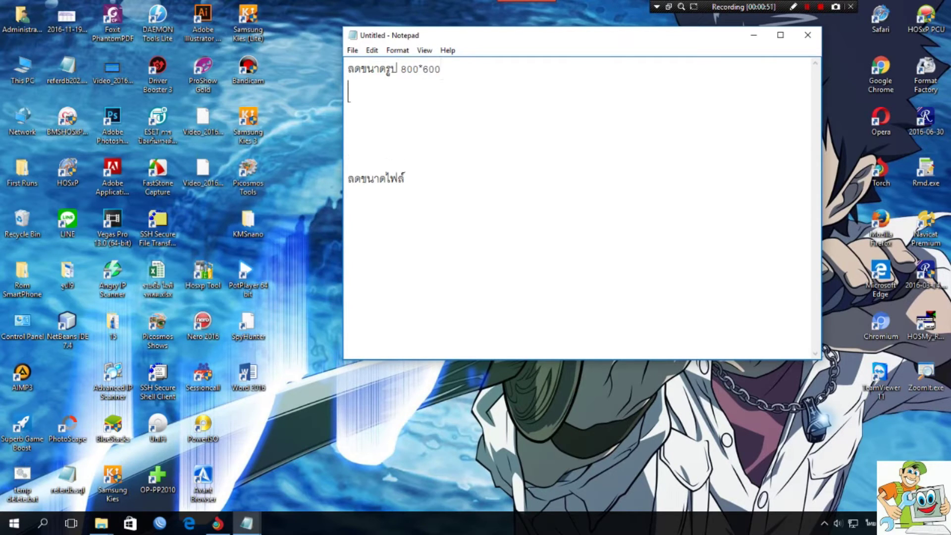
text(500*350)
- Add the file size examples 1.2M beside the "ลดขนาดไฟล์" heading and 700 kb on the line below it
click(410, 179)
text(1.2)
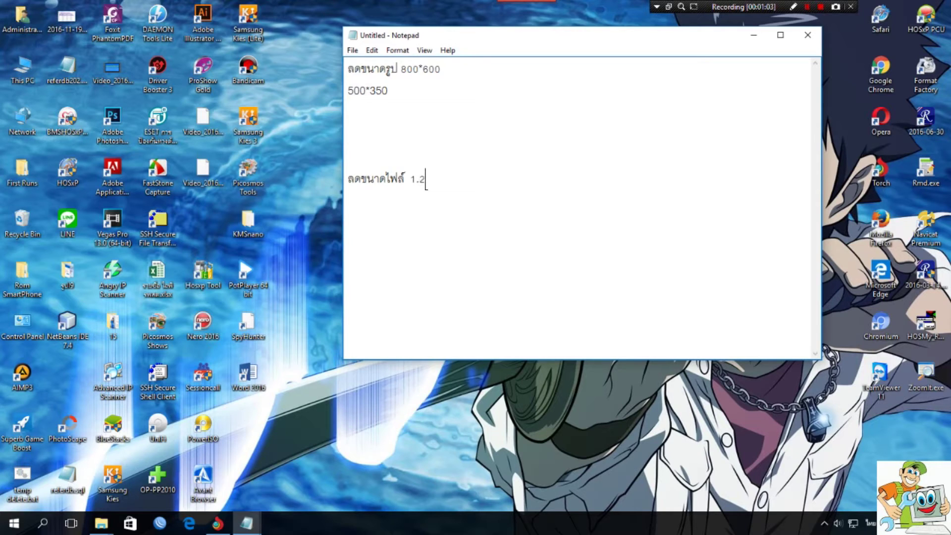
key(grave)
text(M)
key(Return)
text(700 k)
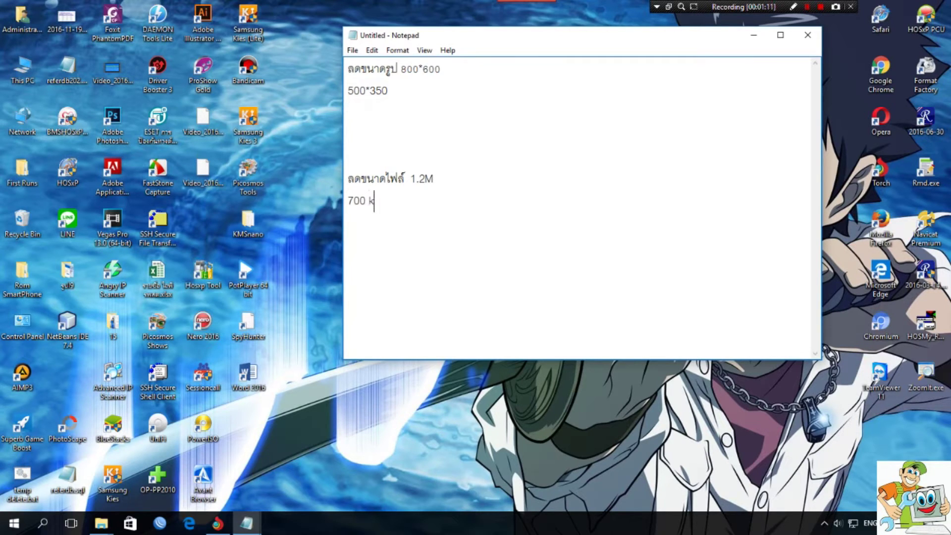
text(B)
key(BackSpace)
text(b)
- Move the values 1.2M and 800*600 onto their own lines beneath their respective headings
click(416, 179)
key(Left)
key(Return)
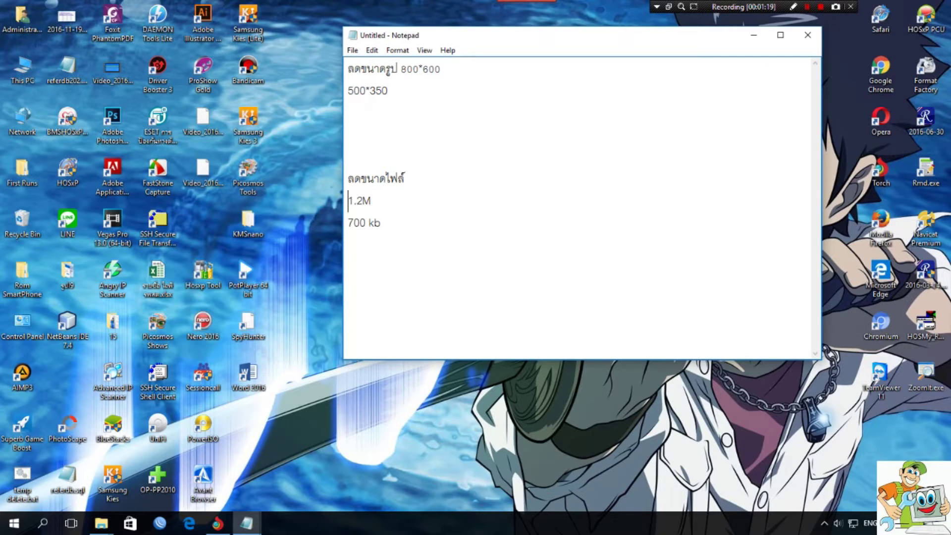
click(400, 69)
key(Return)
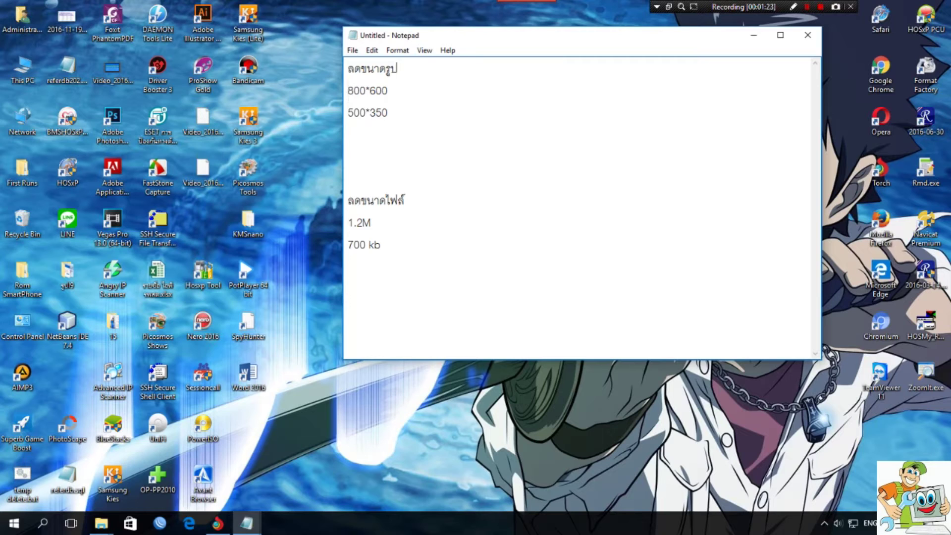
click(348, 135)
drag(348, 135, 348, 69)
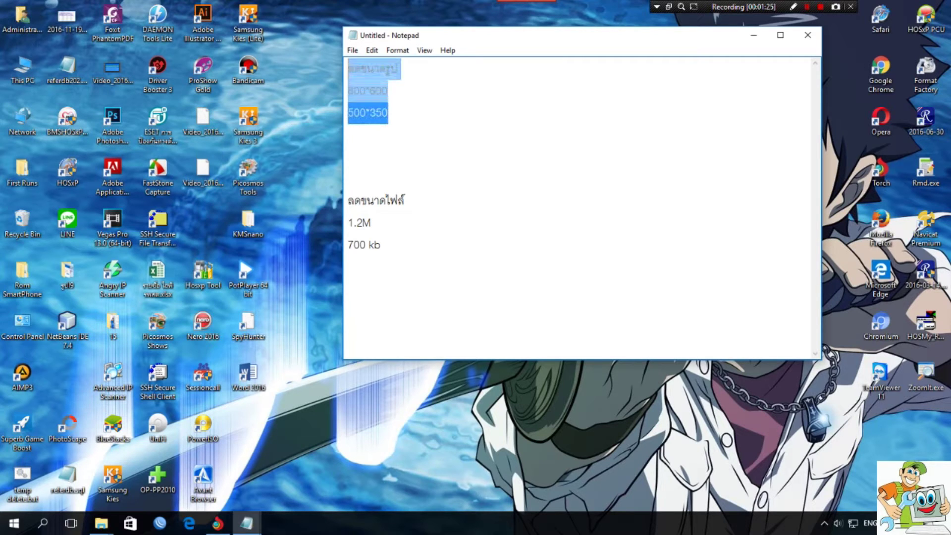
click(349, 135)
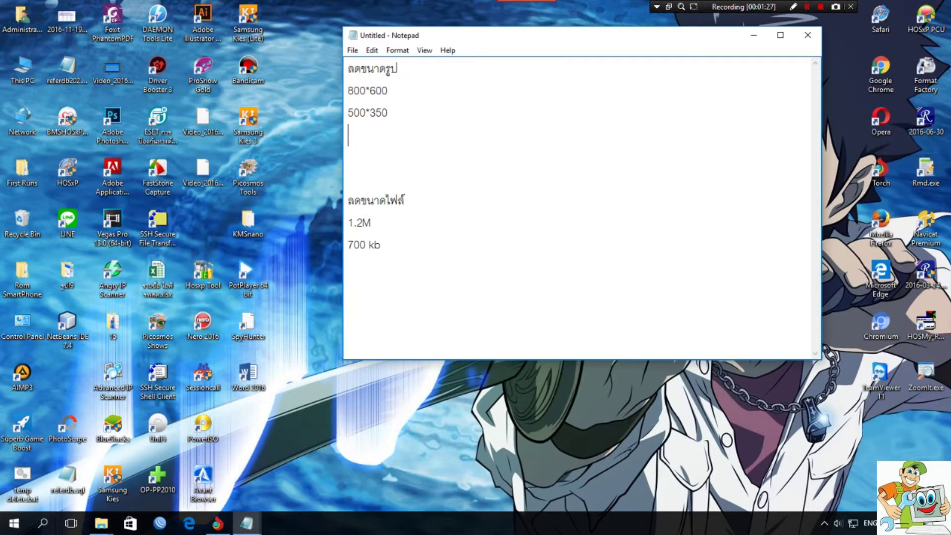
- Move the Notepad window off the desktop shortcut, switch to FastStone Photo Resizer and preview 2016-11-19_163901.jpg
drag(632, 41, 592, 236)
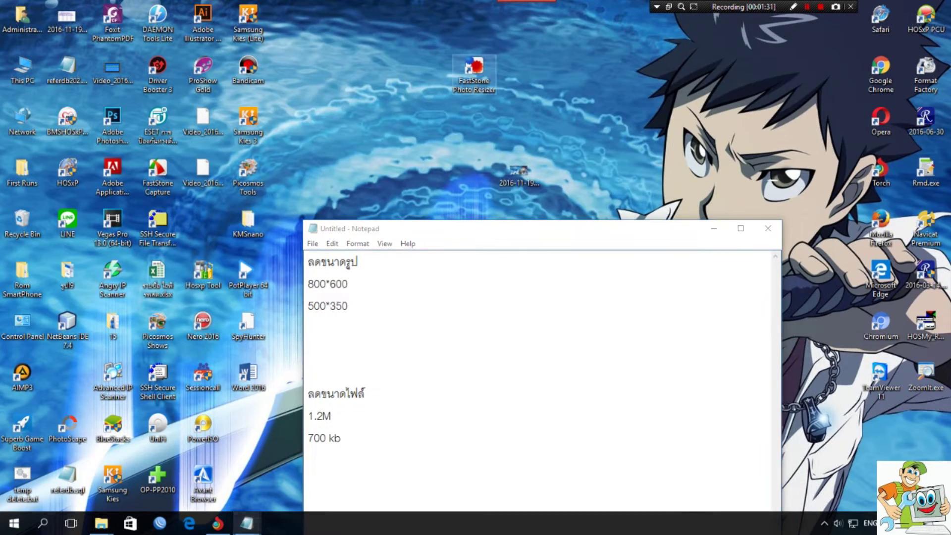
double_click(474, 69)
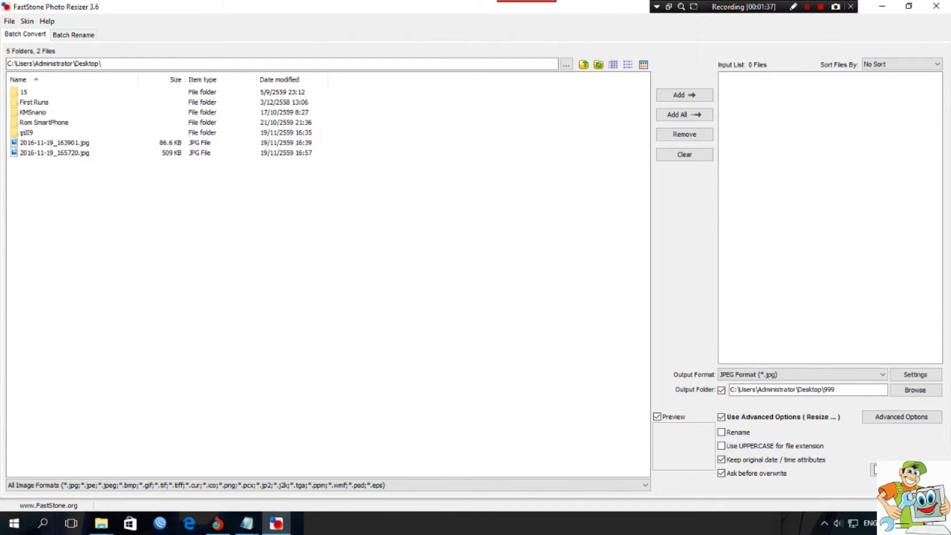
click(54, 142)
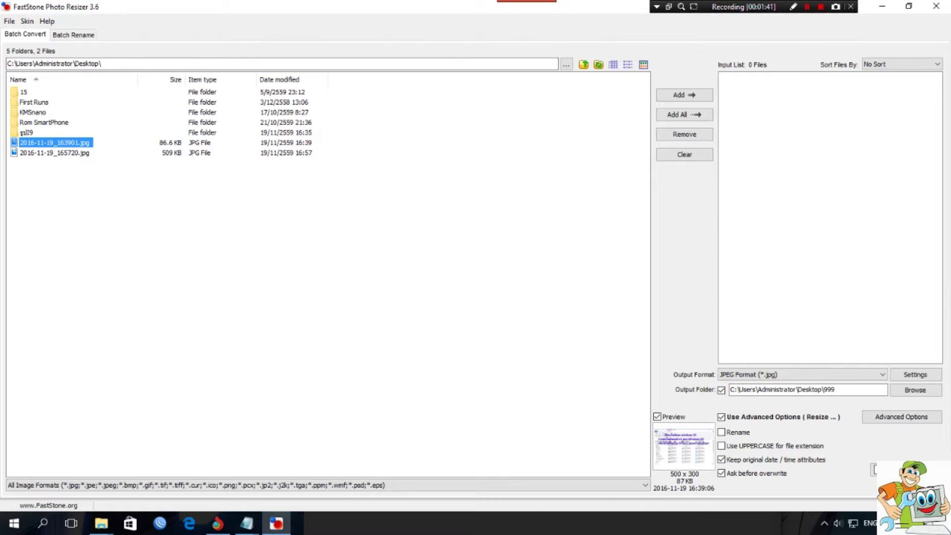
- Add the image 2016-11-19_165720.jpg to the batch conversion input list and select it there
click(54, 152)
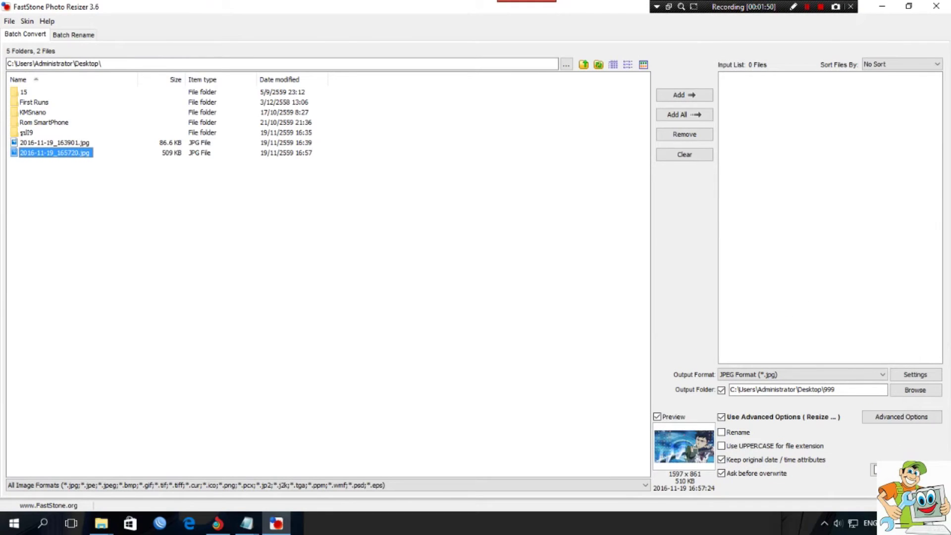
click(54, 153)
key(Return)
click(684, 95)
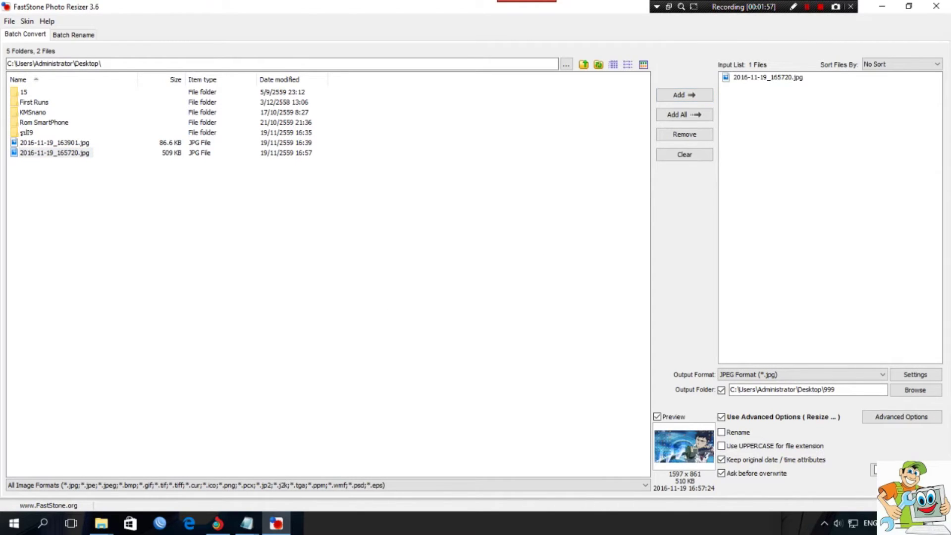
click(766, 77)
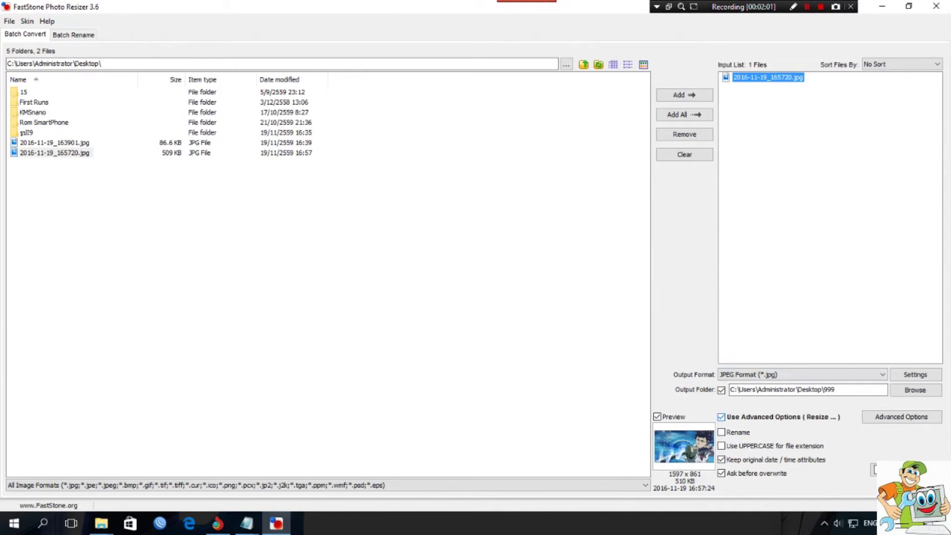
- Turn off the advanced resize options and clear the existing output folder path
click(721, 417)
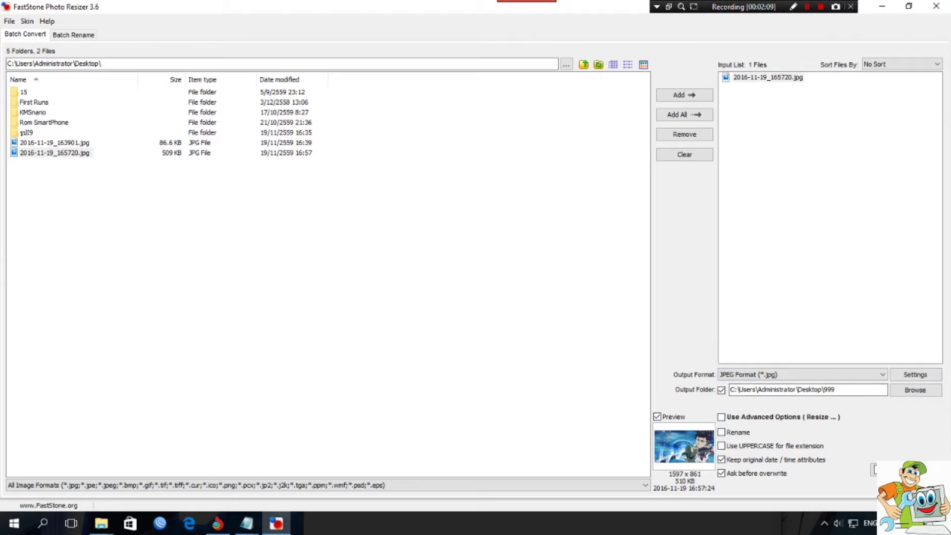
drag(837, 389, 731, 389)
key(BackSpace)
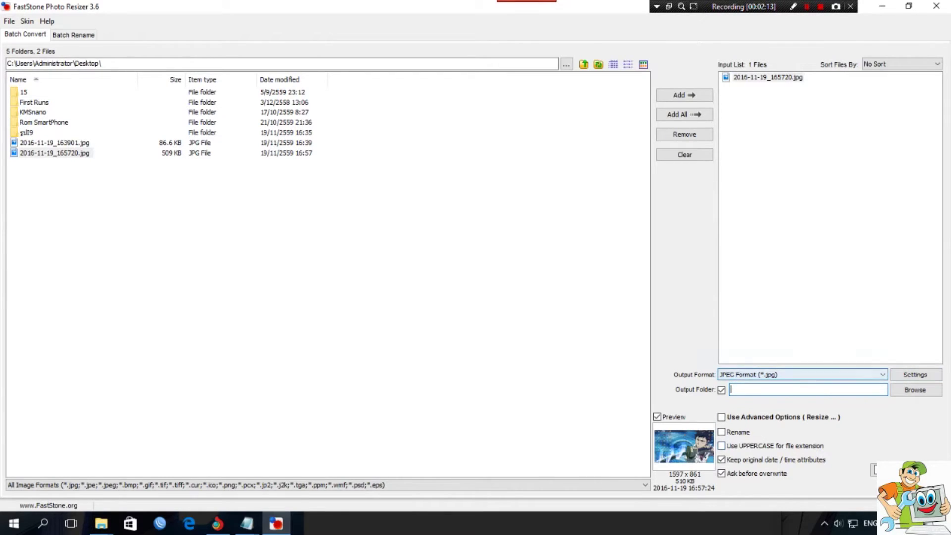
- Browse for an output folder and create a new folder inside รูป9, with another new folder nested in it
click(915, 390)
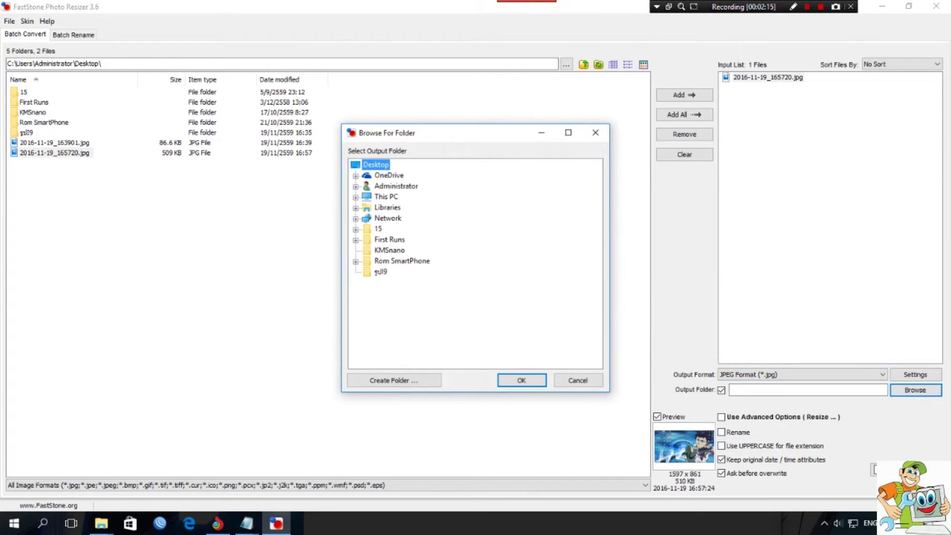
click(380, 272)
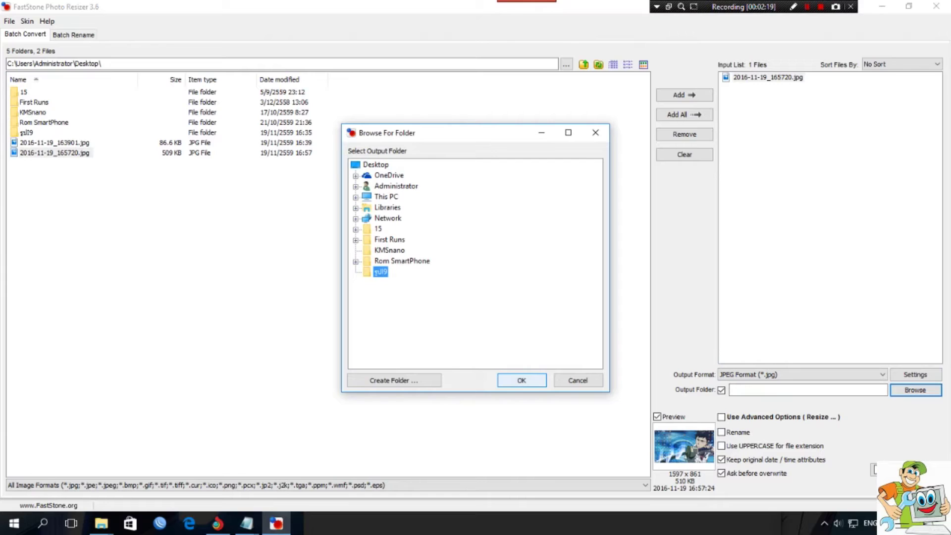
click(393, 379)
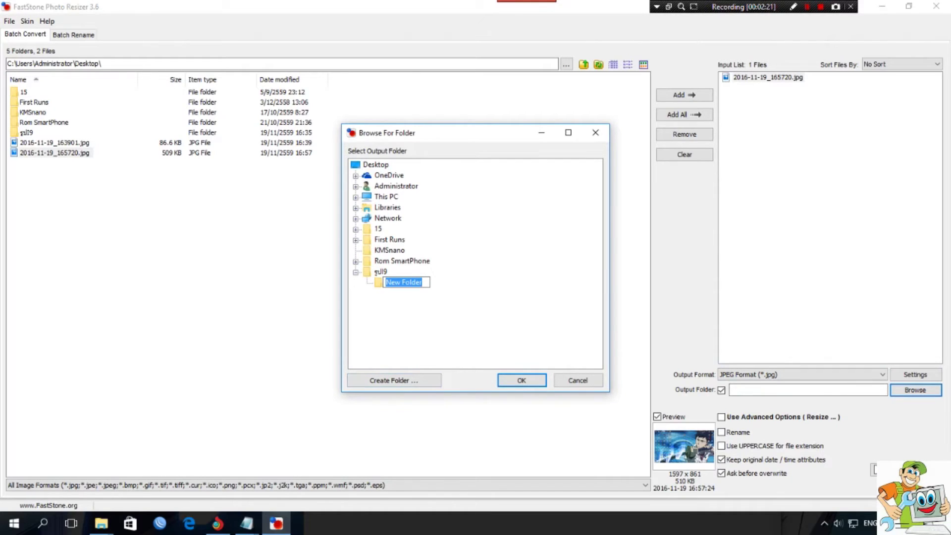
key(Return)
click(394, 380)
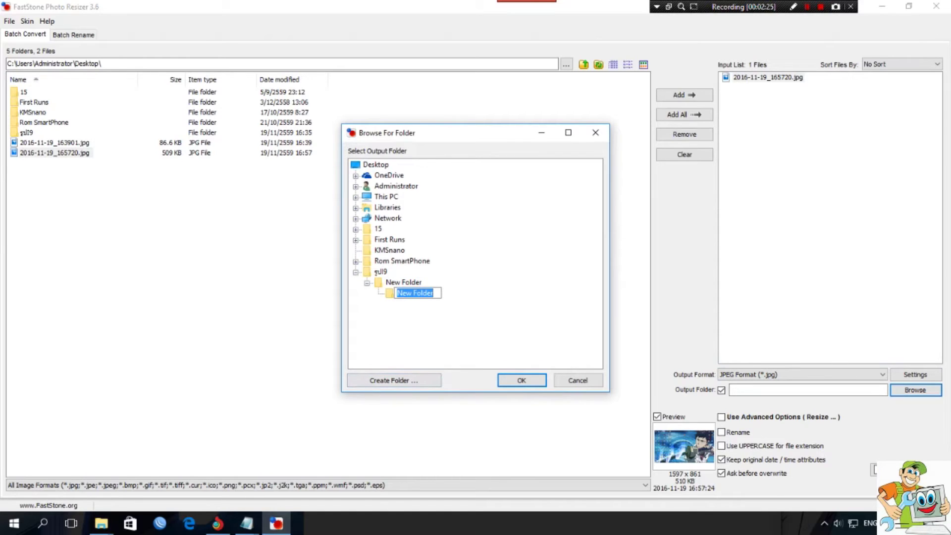
key(Return)
- Create a folder named "photo 20161119" on the Desktop and set it as the output folder
click(375, 164)
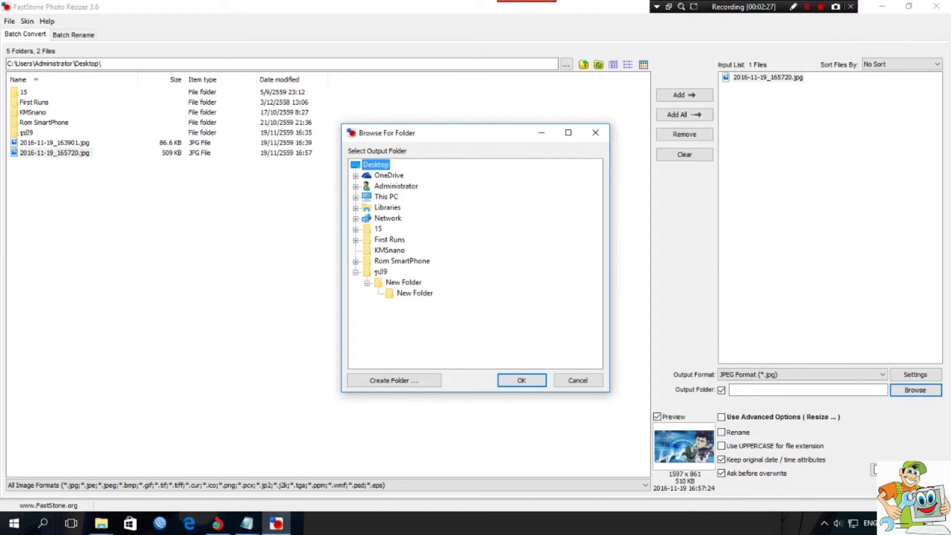
click(394, 380)
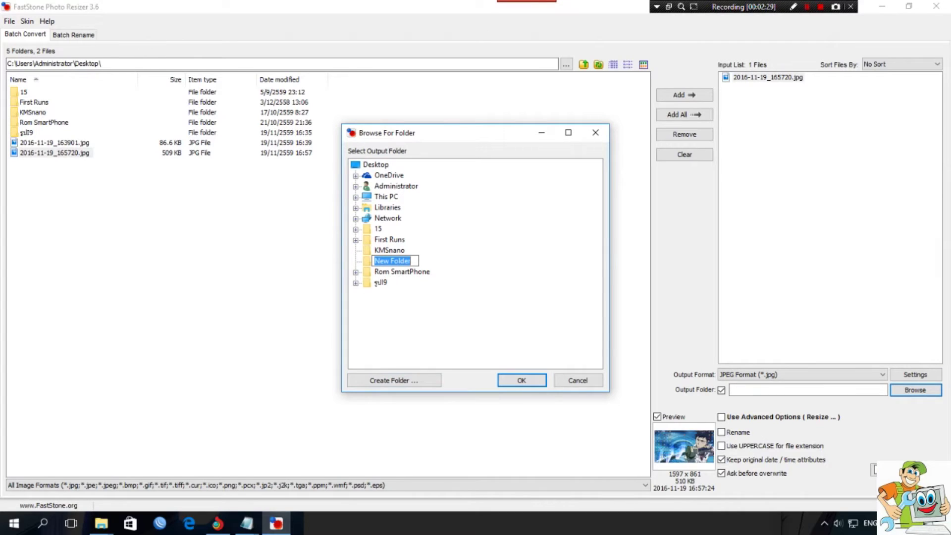
text(photo 20161119)
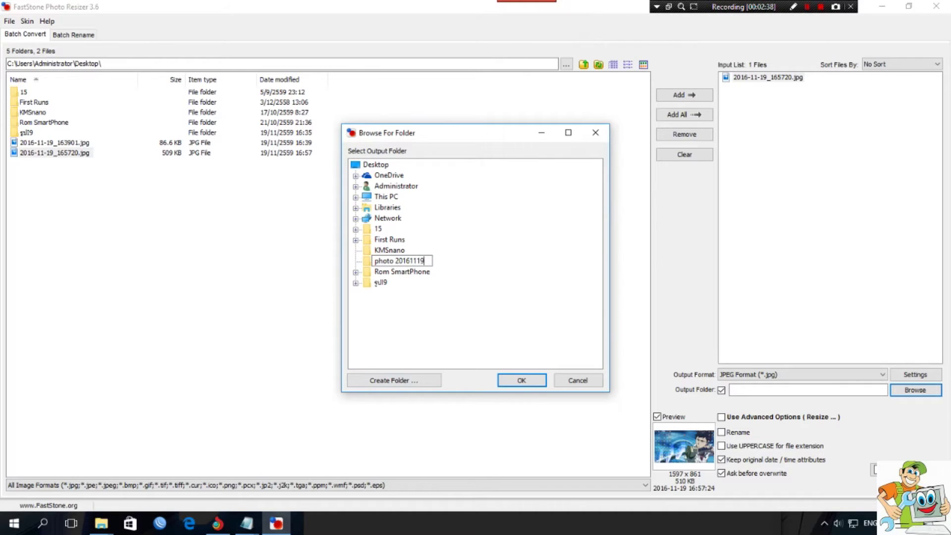
key(Return)
key(Return)
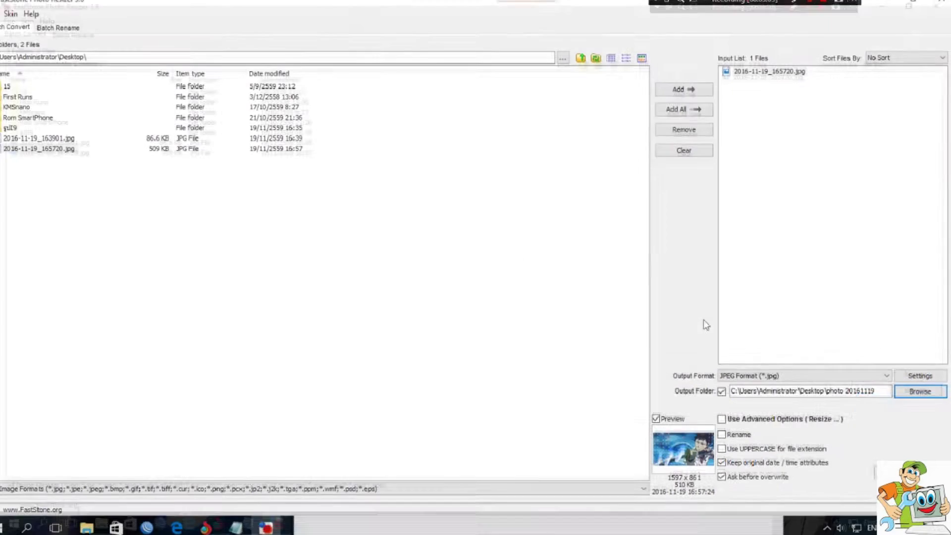
- Examine the available output formats for the conversion and choose JPEG Format (*.jpg)
click(681, 375)
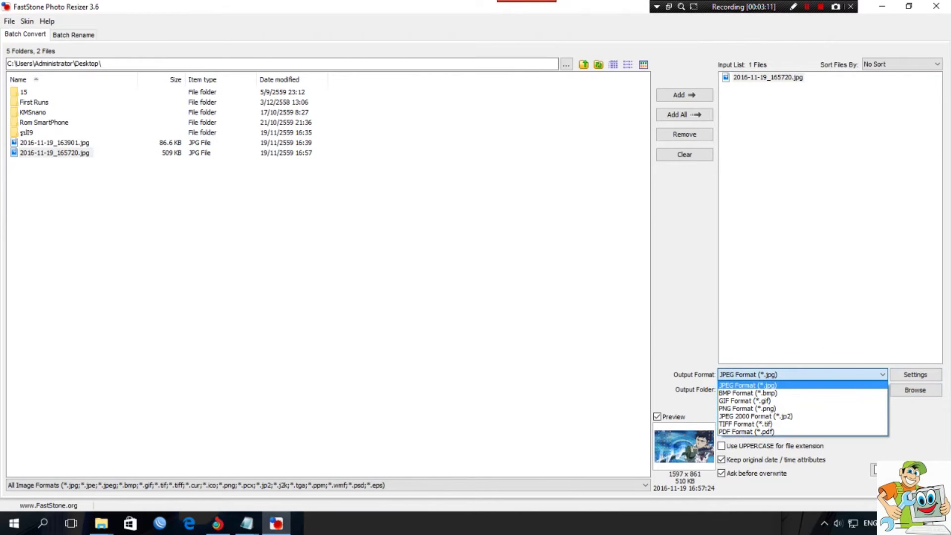
key(Down)
key(Down)
key(Down)
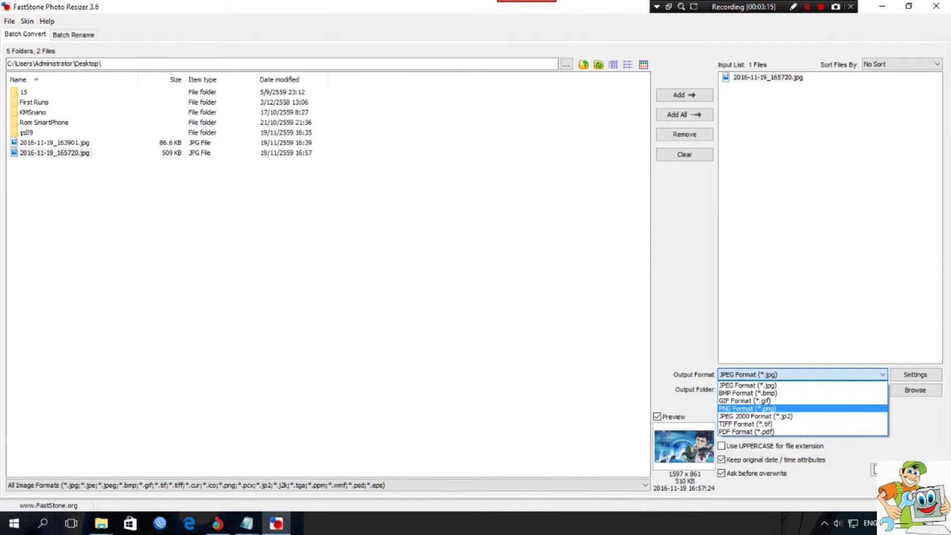
key(Up)
key(Up)
key(Up)
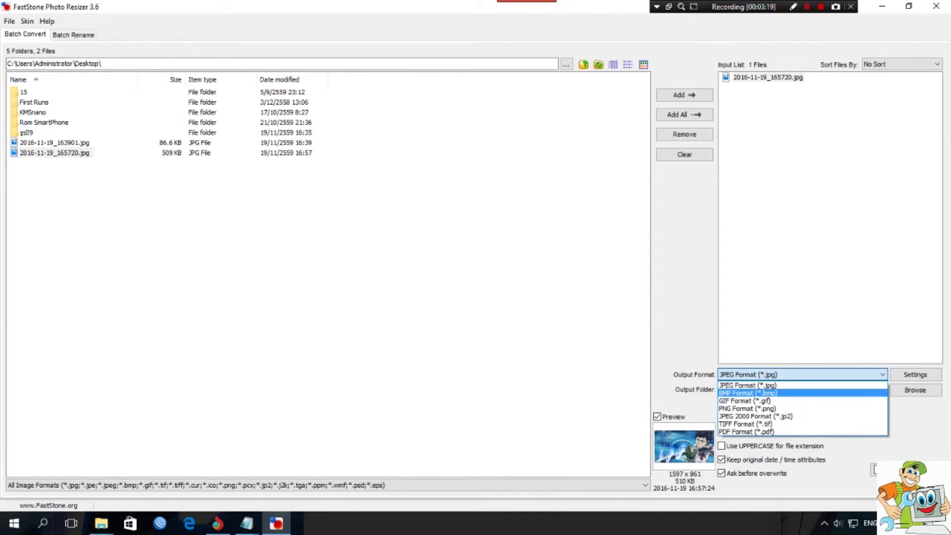
key(Return)
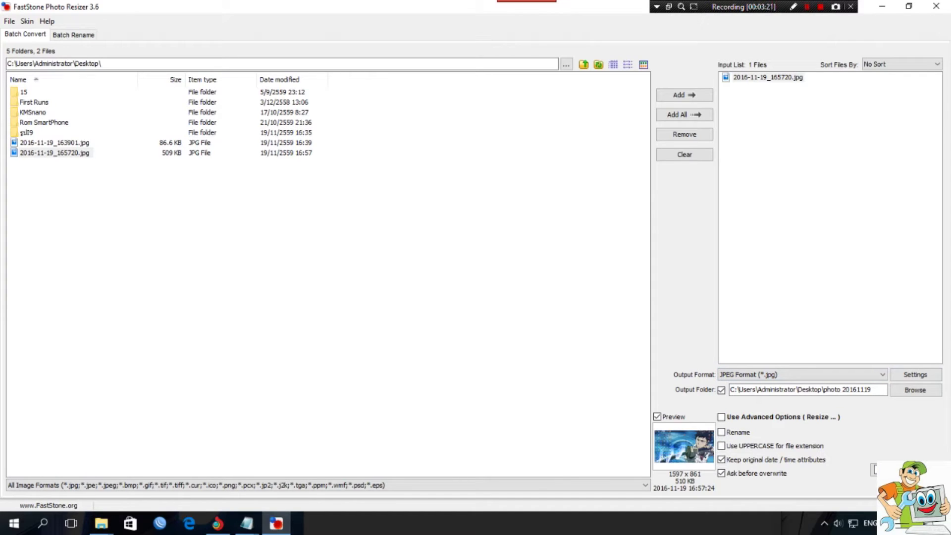
key(alt+Down)
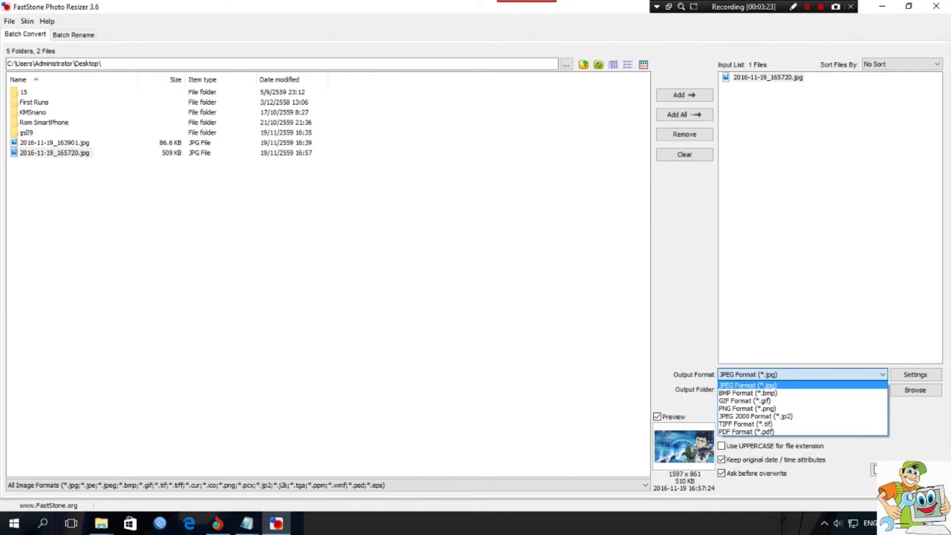
key(Down)
key(Down)
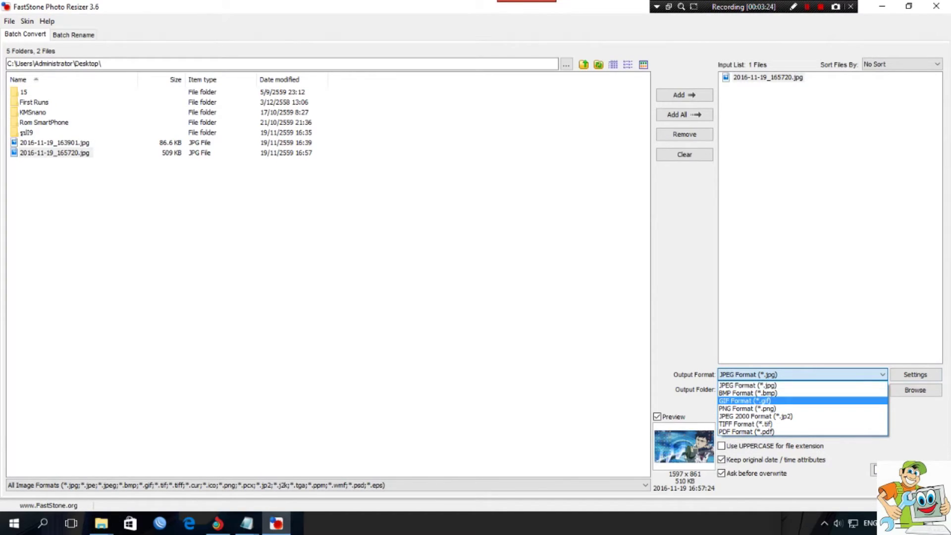
key(Down)
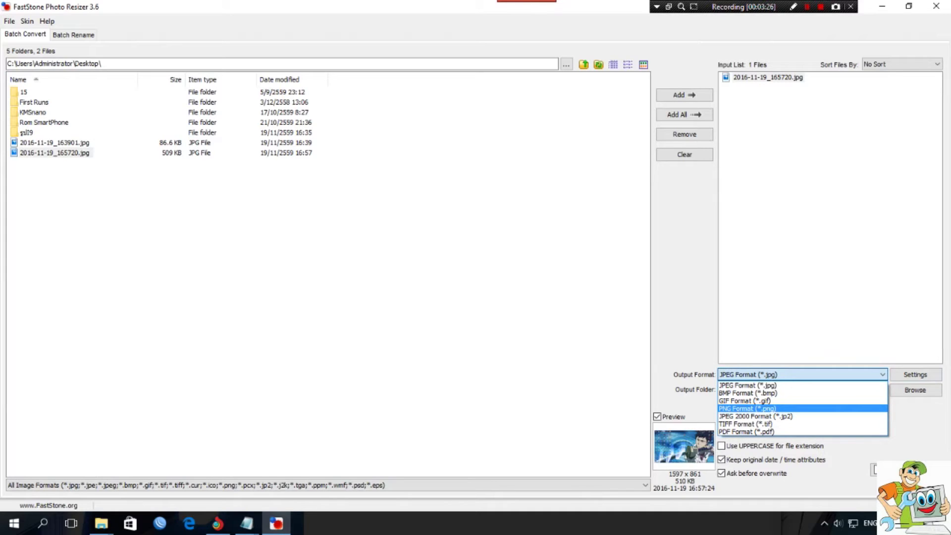
key(Up)
key(Up)
key(Up)
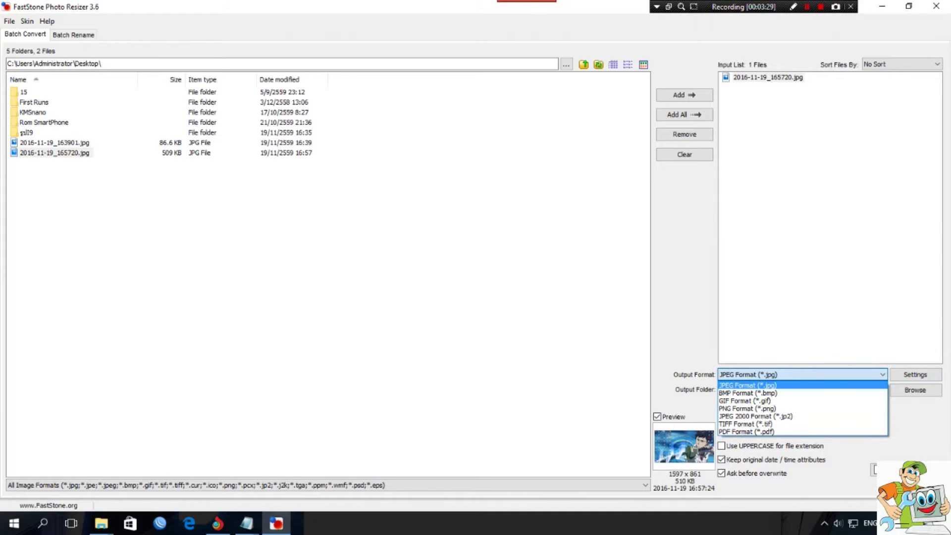
key(Return)
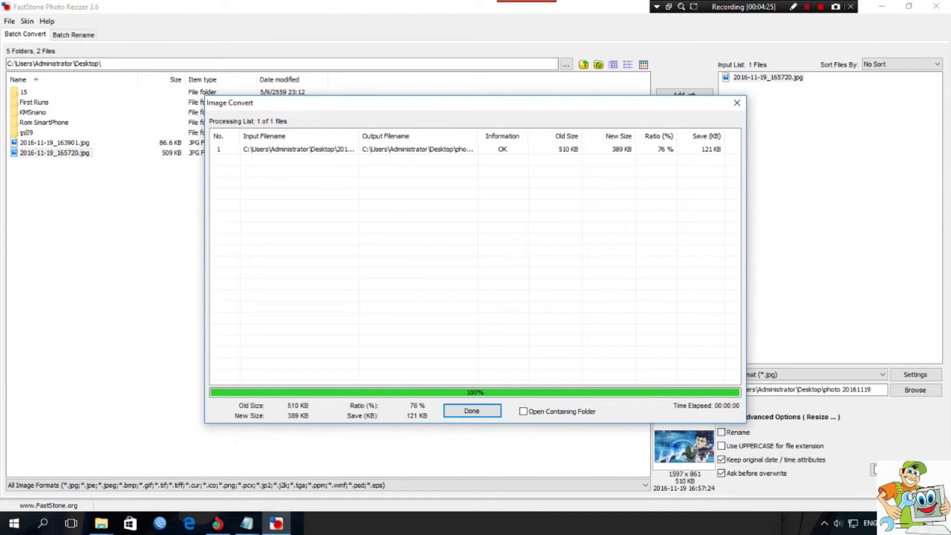
- Close the finished conversion report, open the desktop folder "photo 20161119" and view the converted photo at full size
click(472, 410)
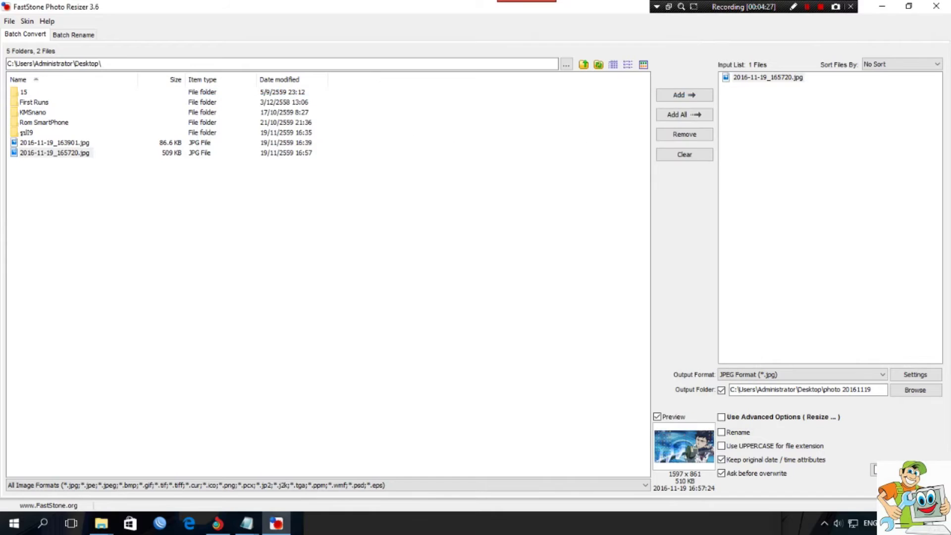
key(super+d)
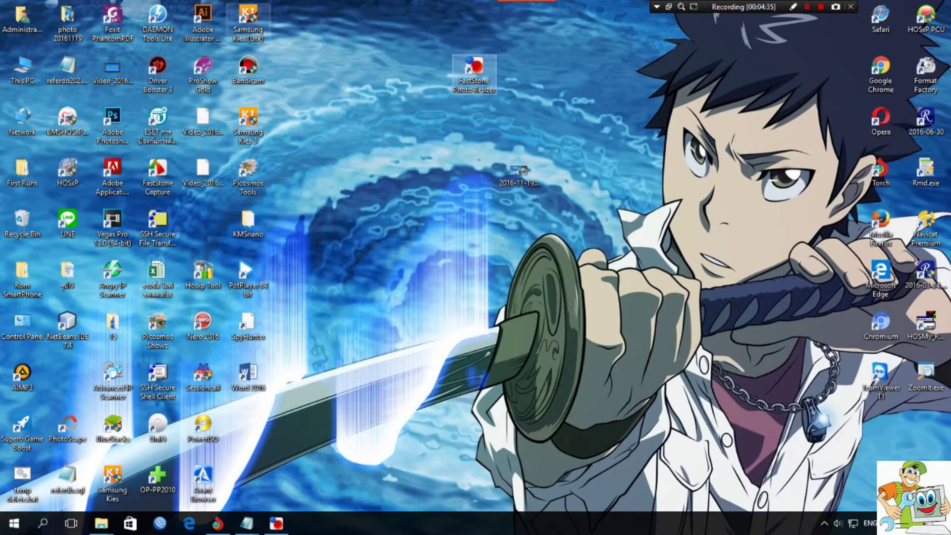
double_click(67, 22)
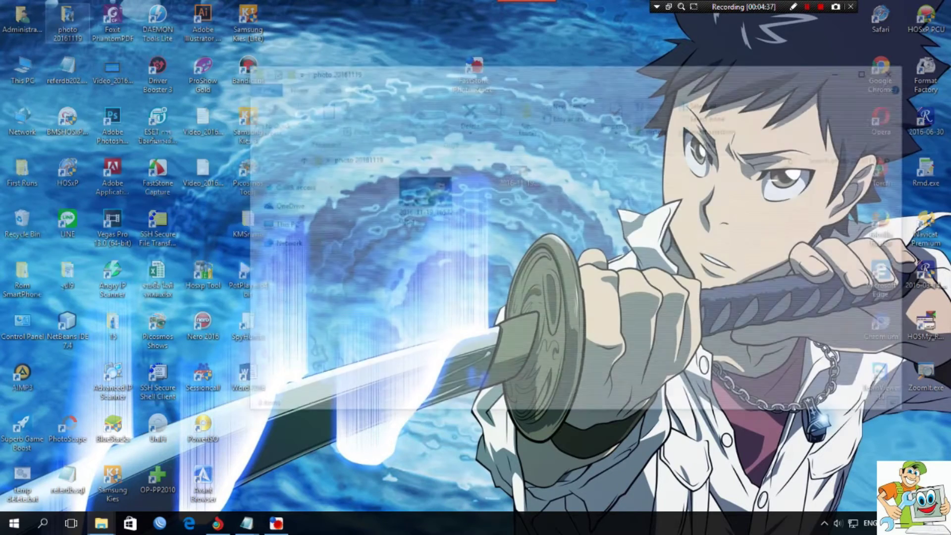
click(423, 198)
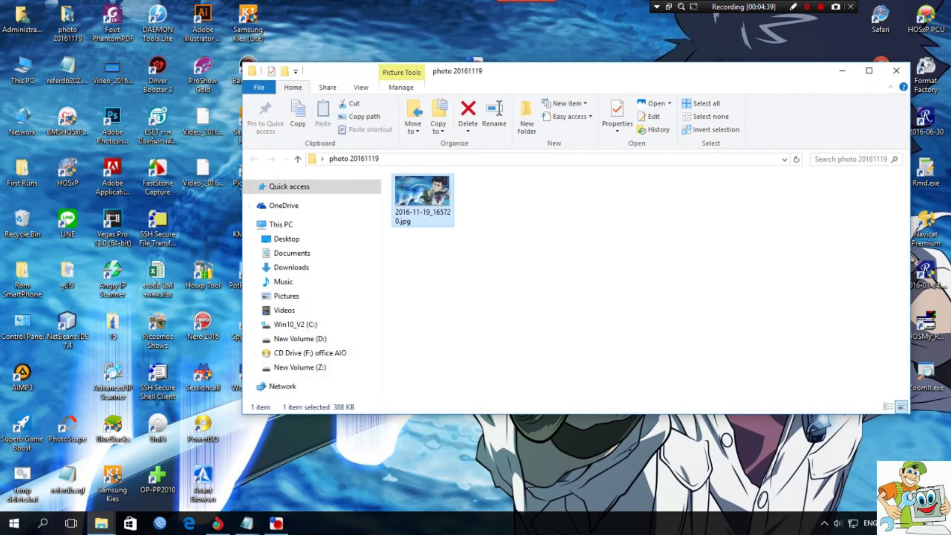
drag(495, 71, 669, 89)
key(Return)
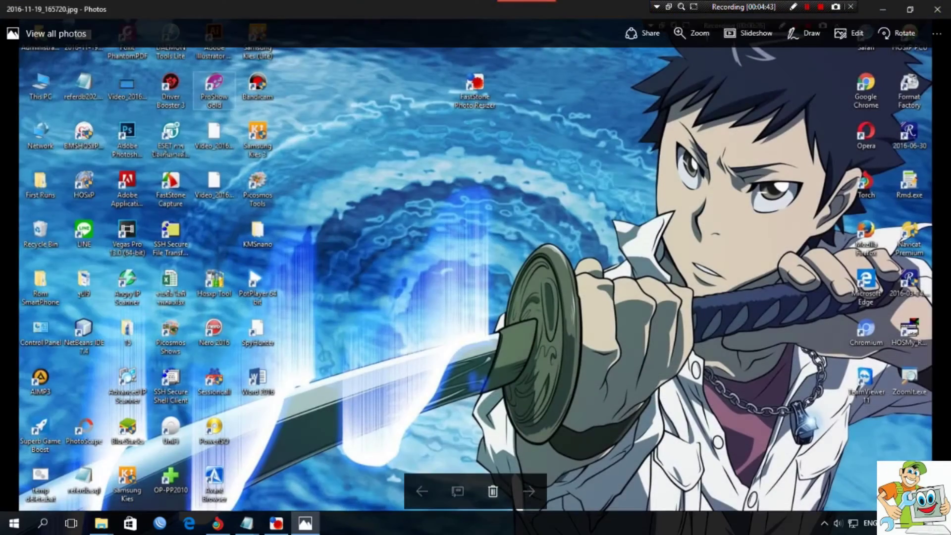
click(939, 7)
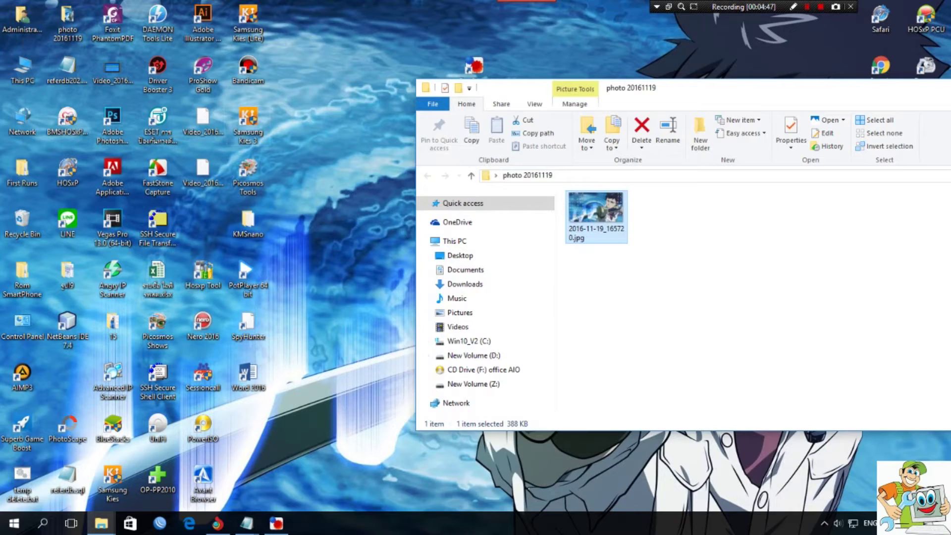
- Show the file properties of the original desktop photo and its converted copy side by side to compare their sizes
drag(691, 91, 551, 225)
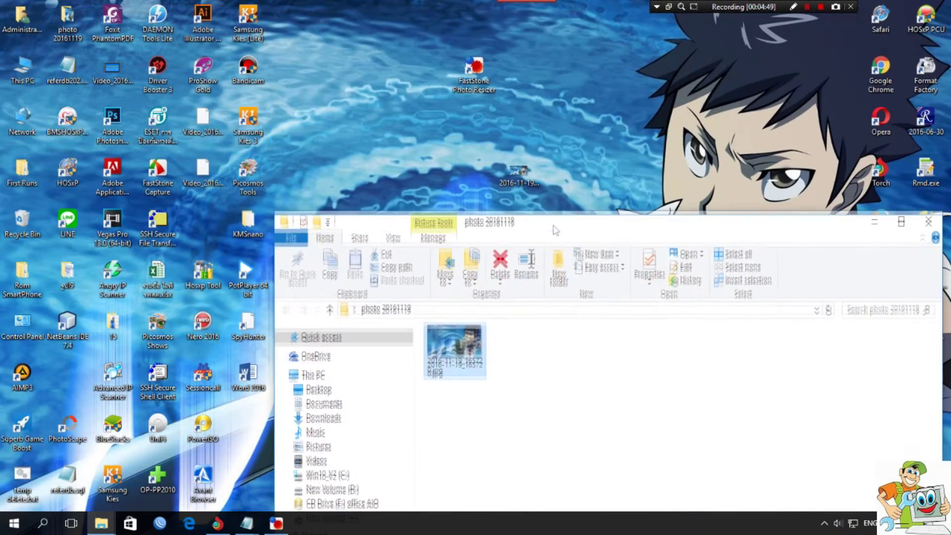
click(519, 173)
right_click(518, 173)
click(545, 502)
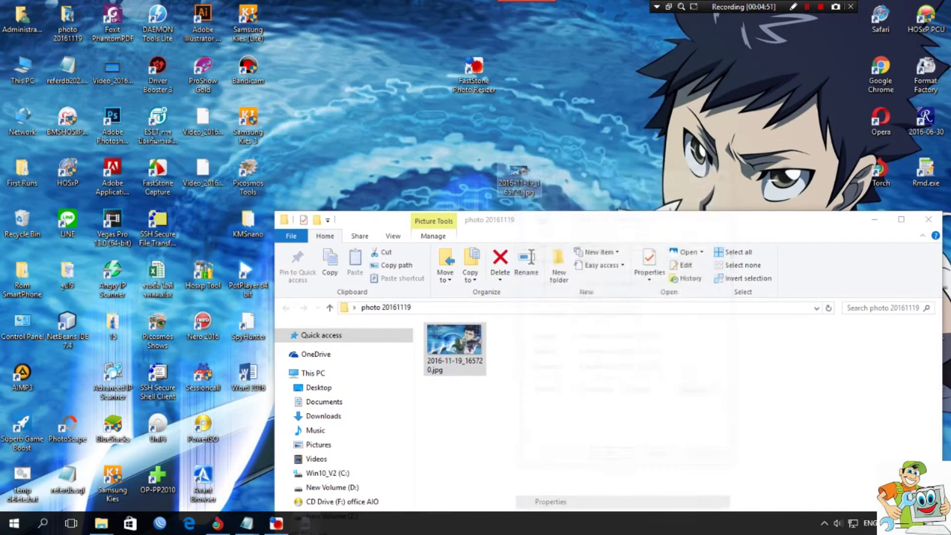
drag(616, 179, 749, 148)
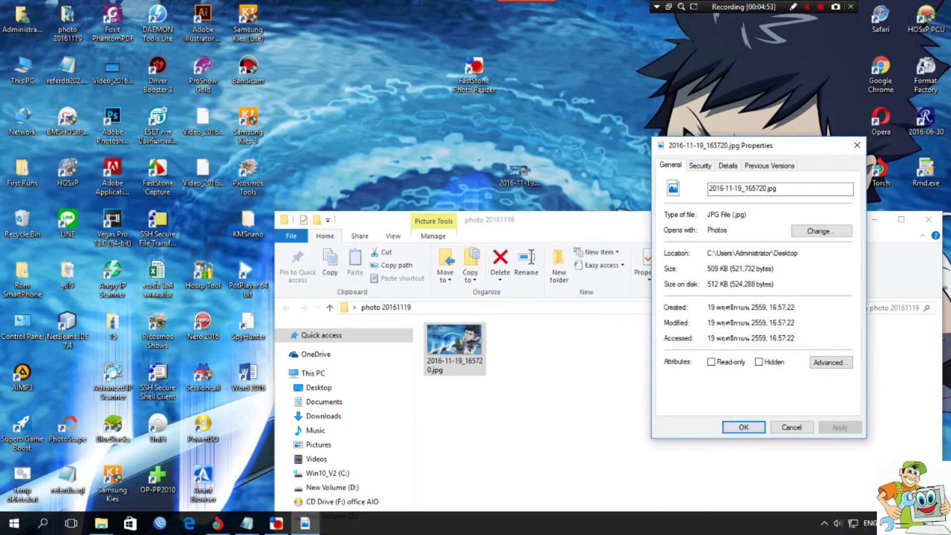
click(454, 346)
right_click(452, 347)
click(487, 501)
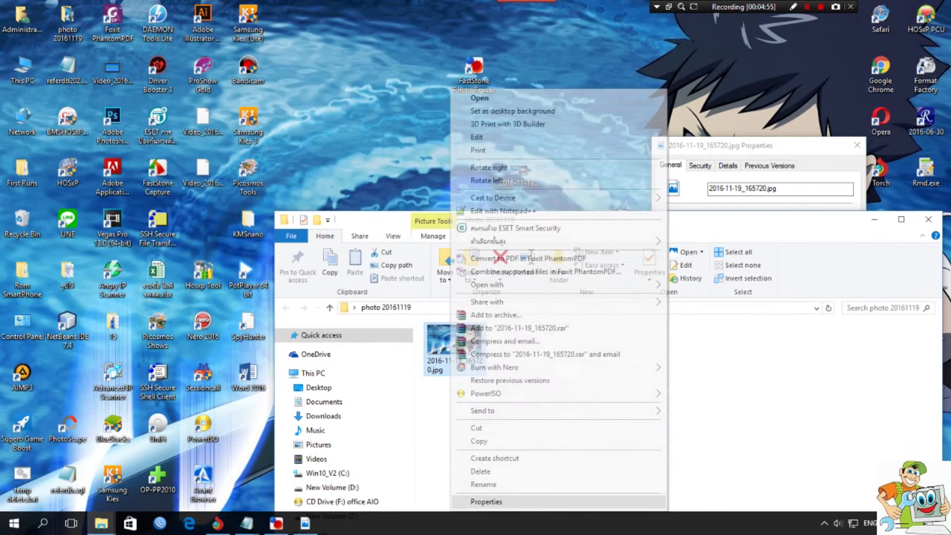
drag(599, 214, 580, 151)
click(747, 149)
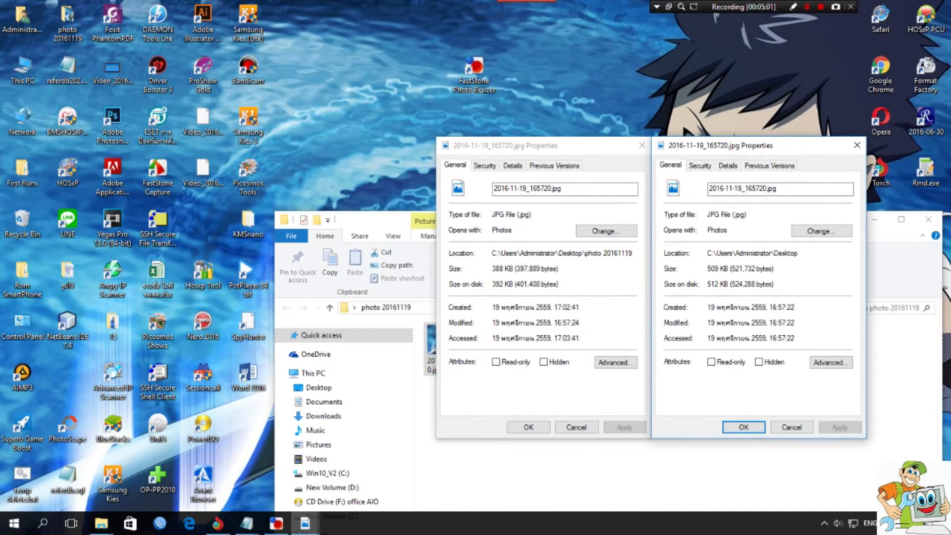
- Compare the image dimensions of both photos in their detailed properties, and close the properties and folder windows
click(512, 165)
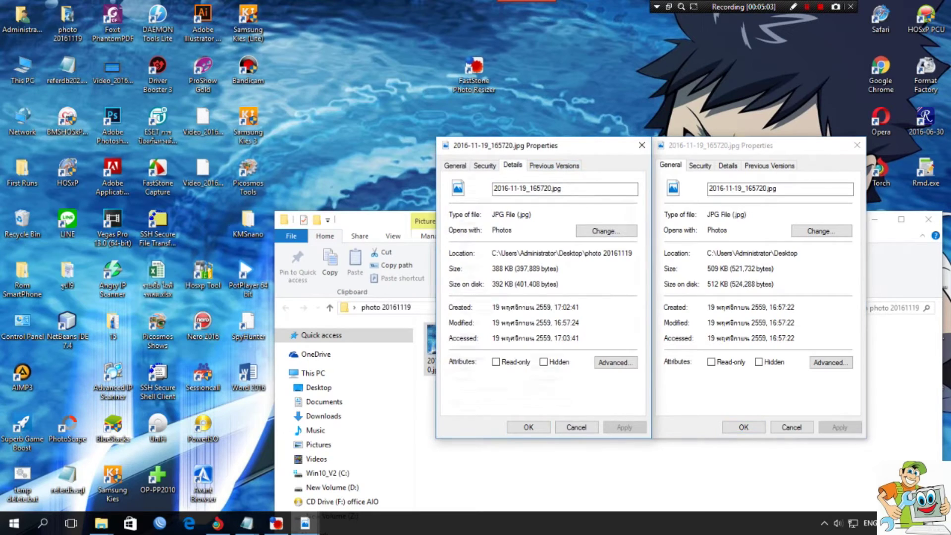
click(727, 166)
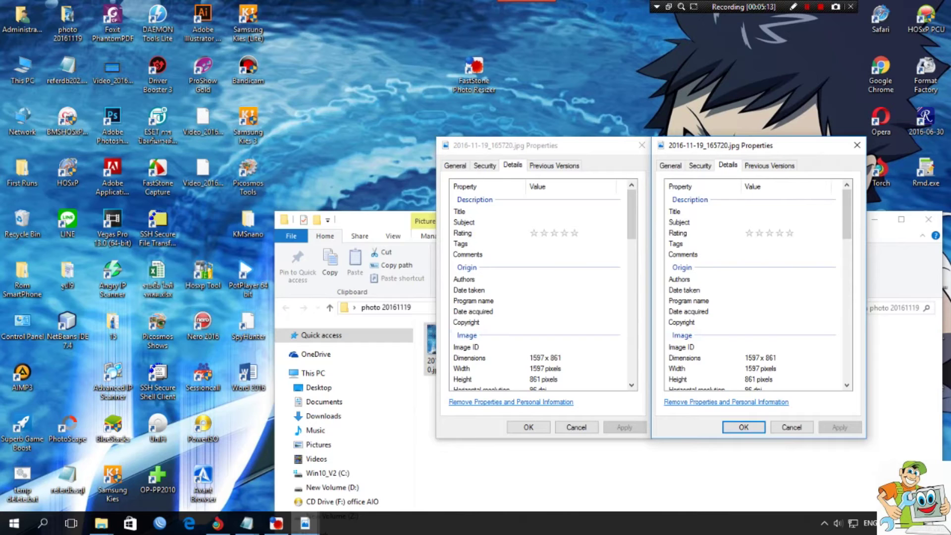
click(641, 145)
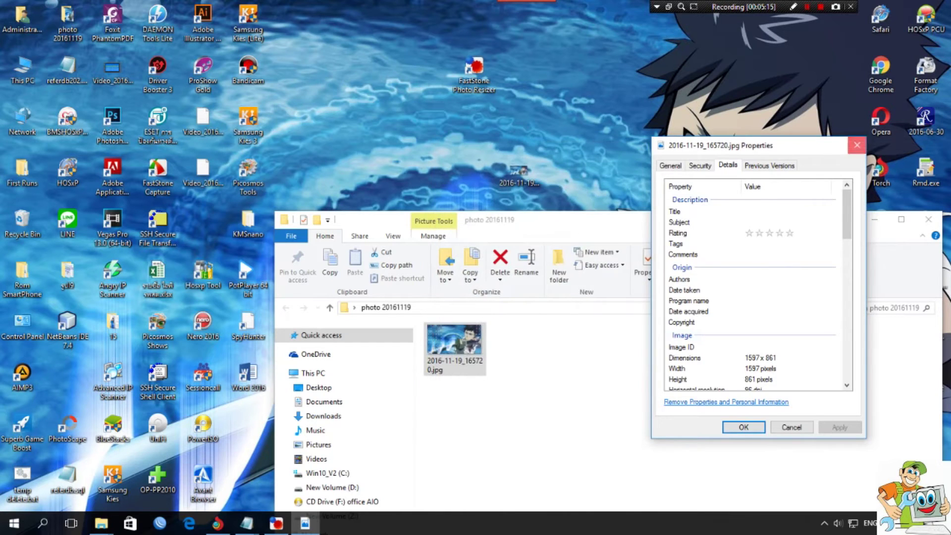
click(857, 145)
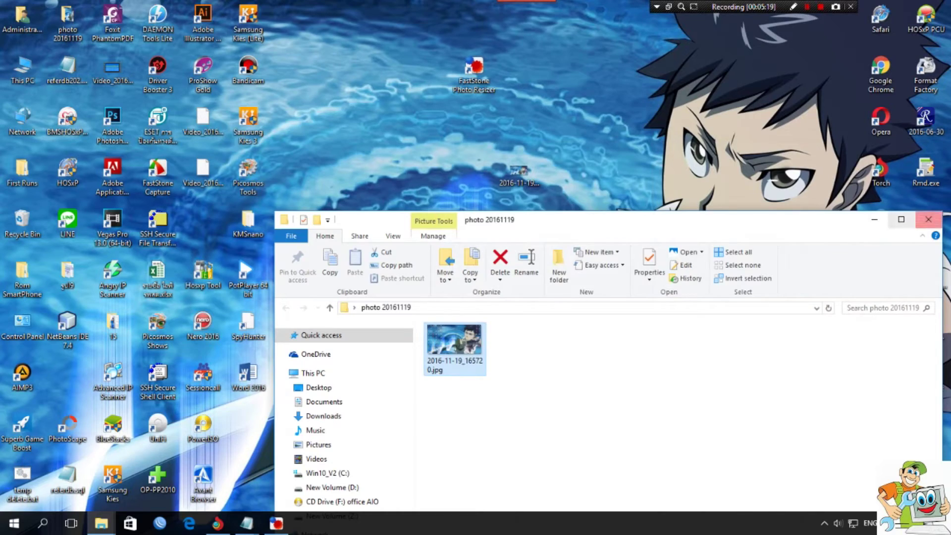
click(928, 218)
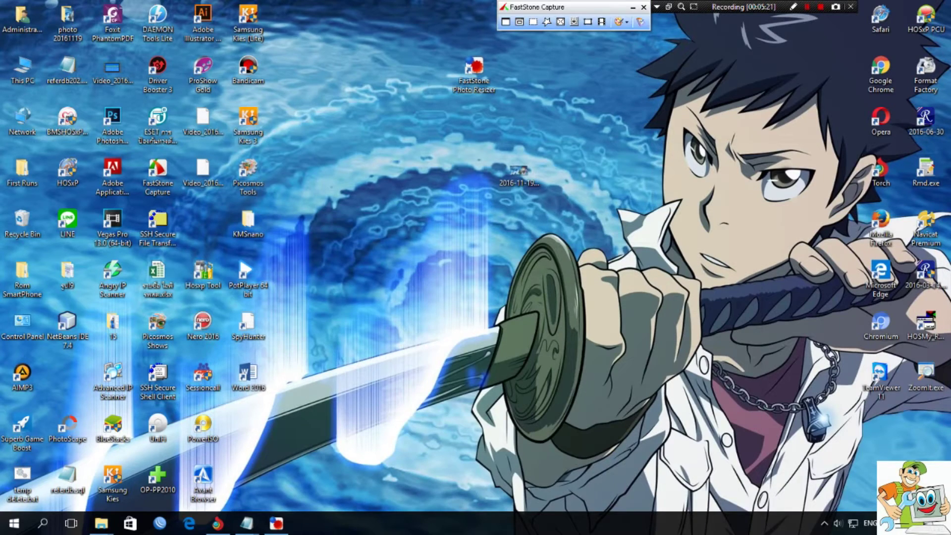
- Switch to the web browser and open a new tab
click(217, 523)
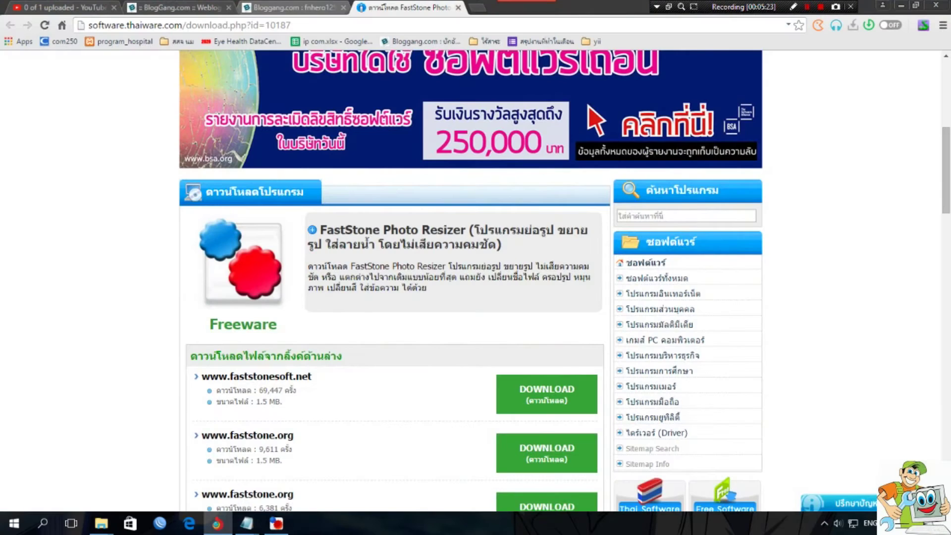
key(ctrl+t)
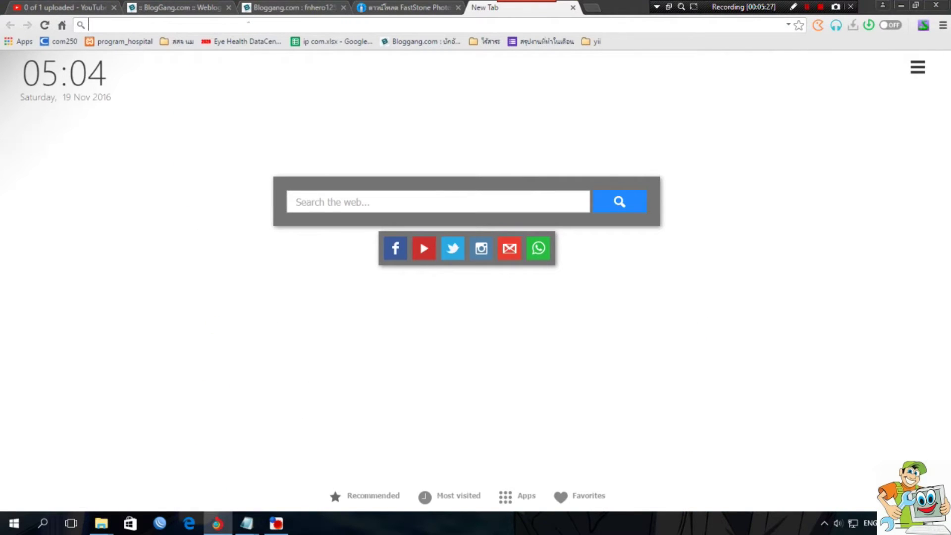
text(b)
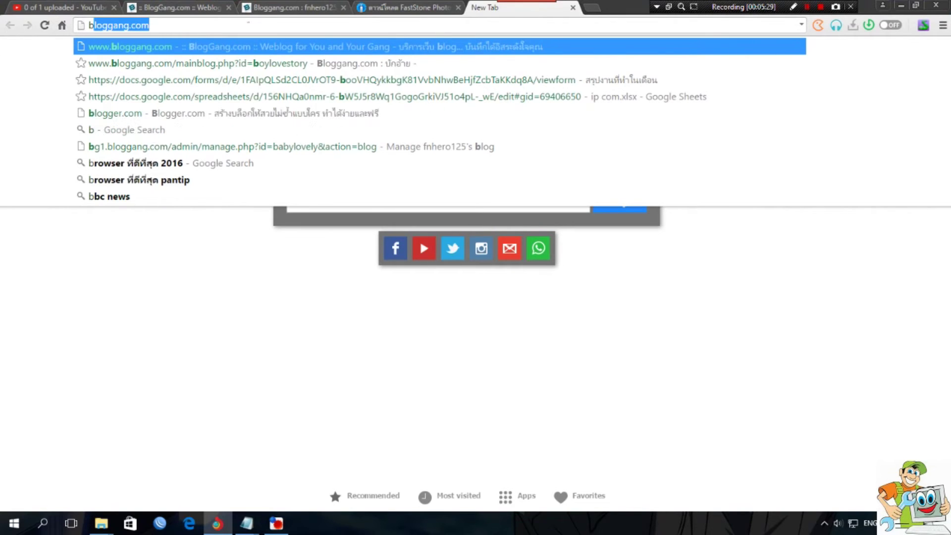
key(BackSpace)
key(BackSpace)
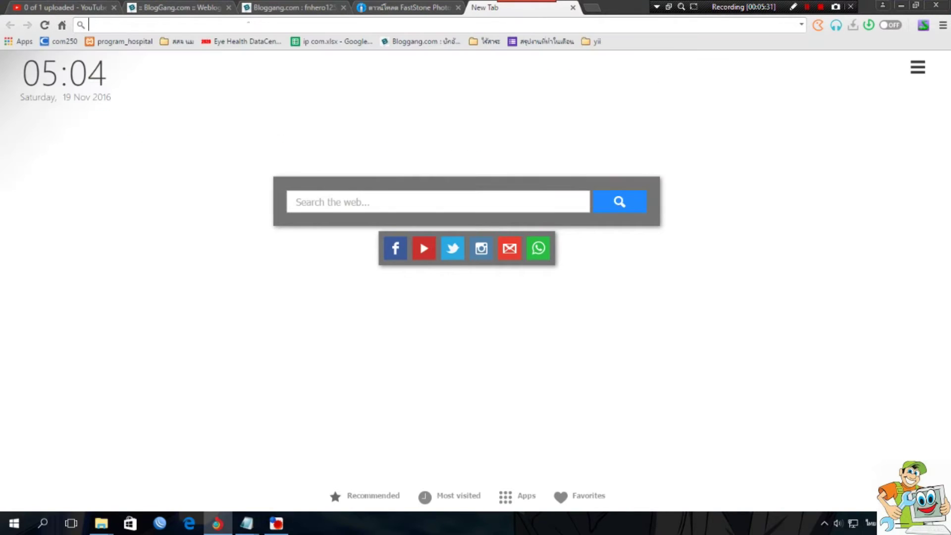
- Search the web for "รูปฟรี" and open the Pixabay site from the results
click(296, 202)
text(ร)
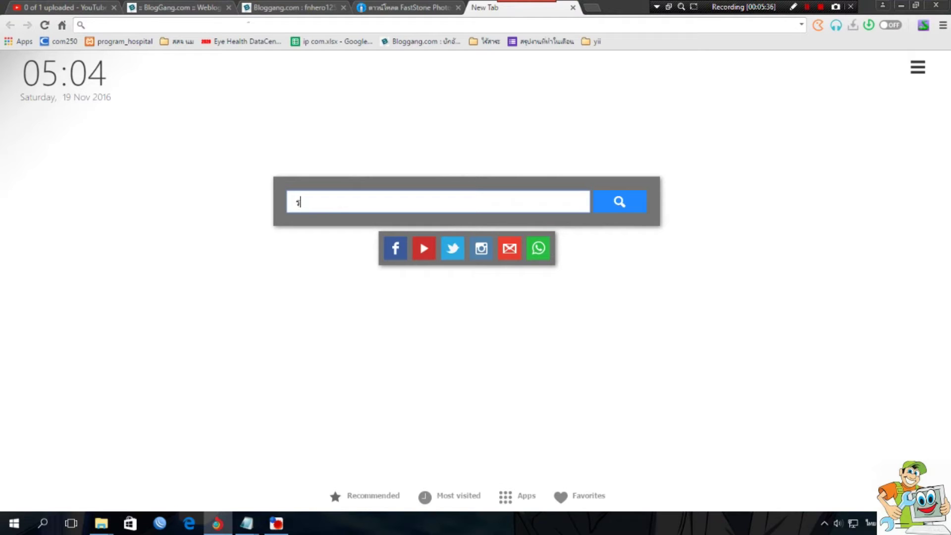
text(ูปฟรี)
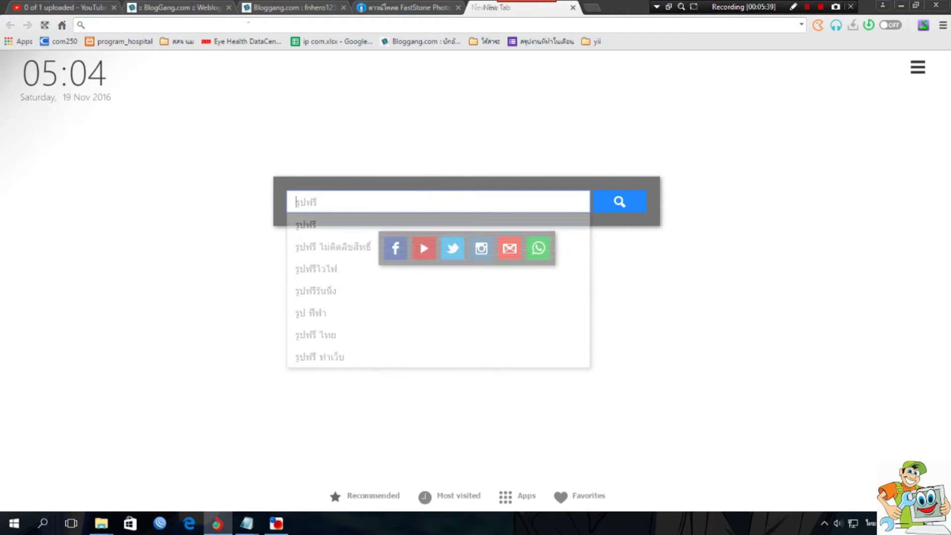
key(Return)
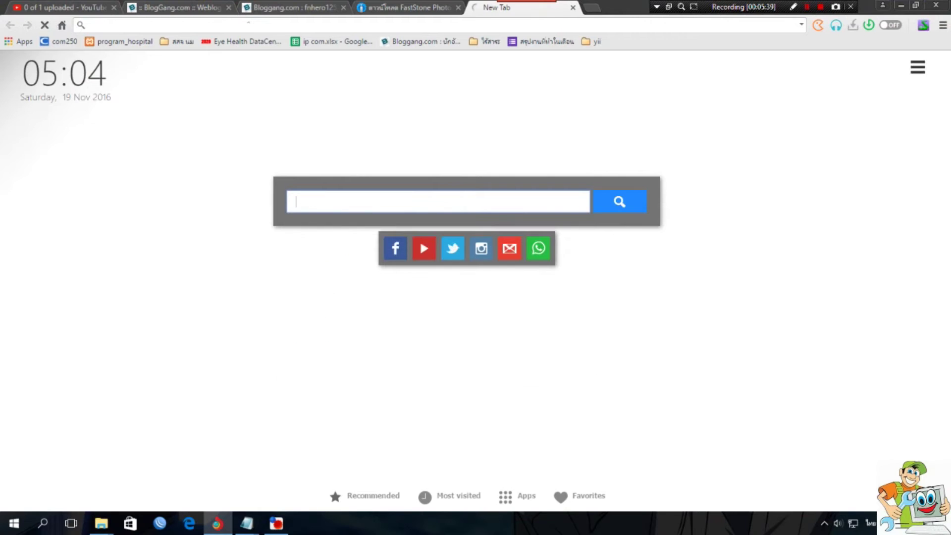
click(141, 161)
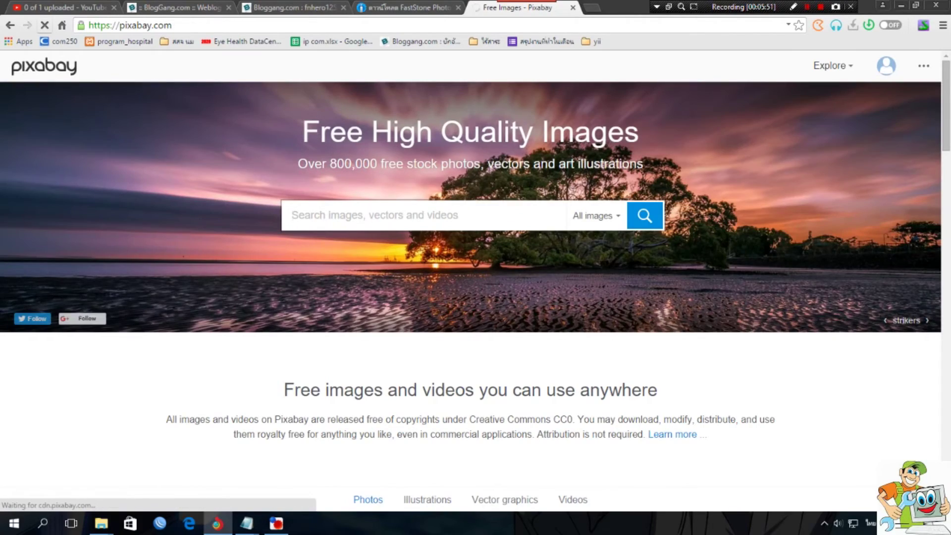
- Find the photo of blueberries with a flower jug on Pixabay and download it in the Original size, 5760×3840
scroll(475, 282, down, 5)
scroll(475, 281, down, 2)
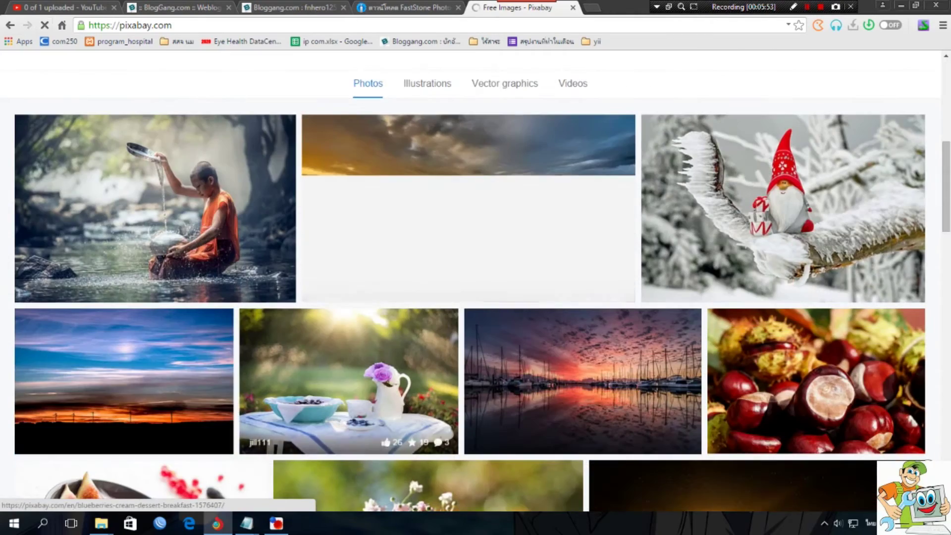
scroll(446, 292, down, 3)
click(348, 198)
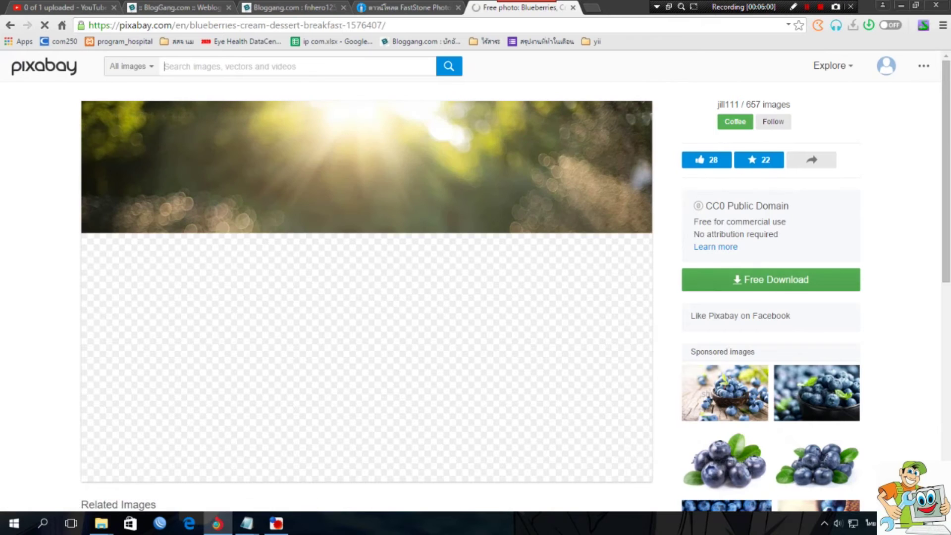
click(770, 280)
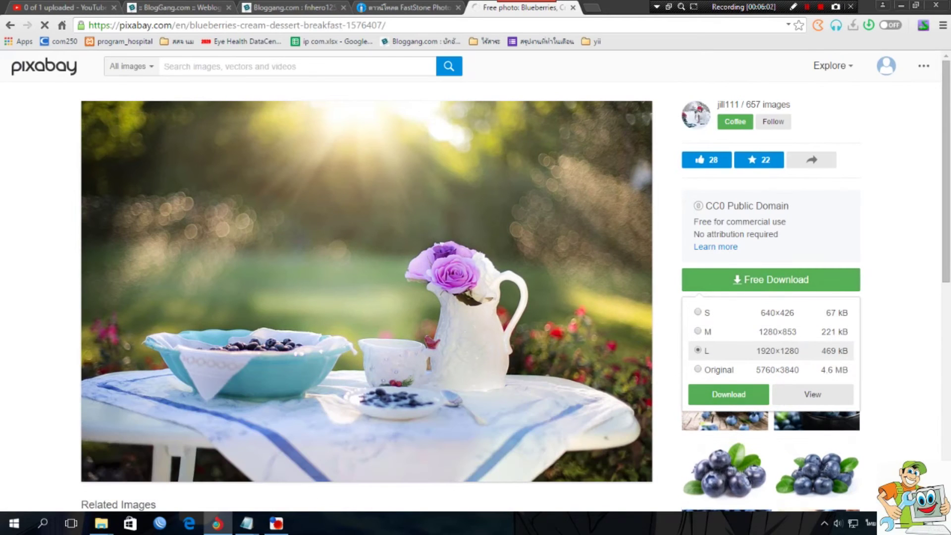
click(718, 369)
click(728, 394)
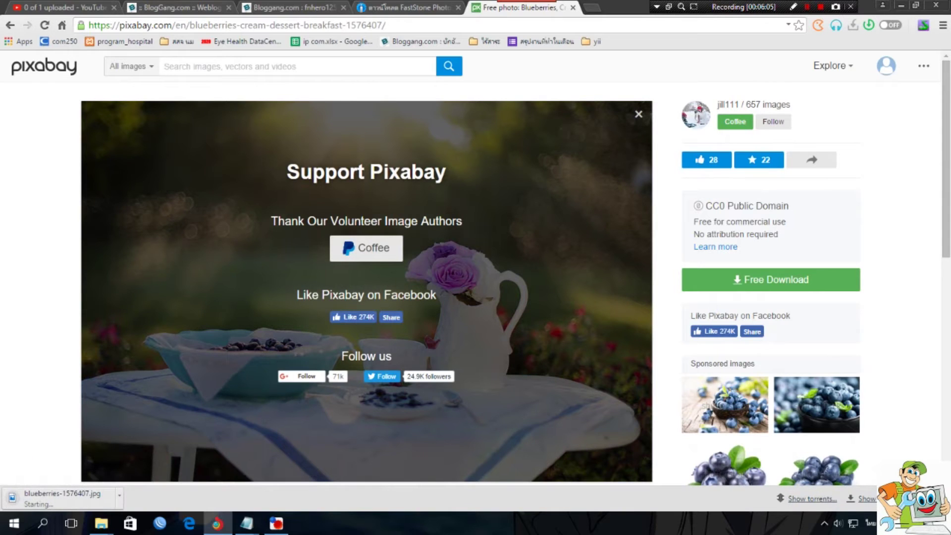
click(119, 495)
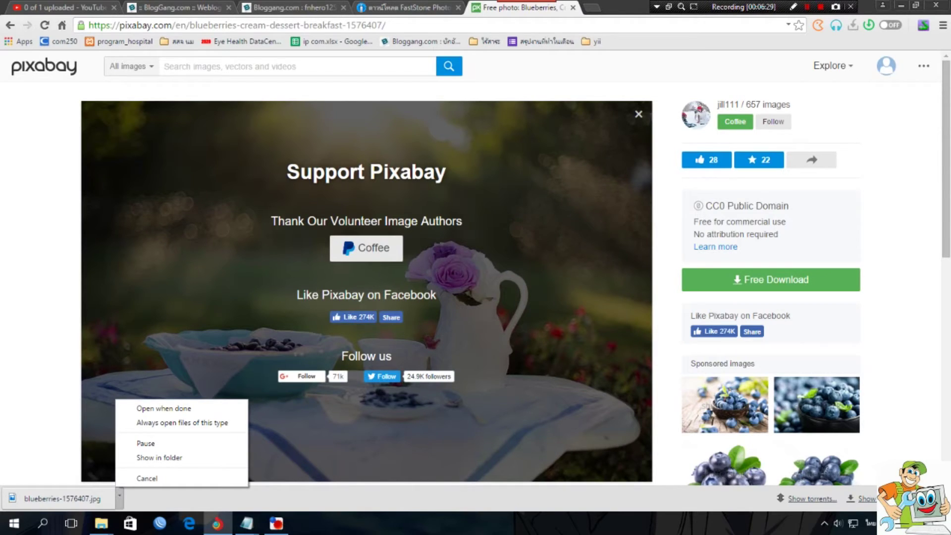
- Open the related photo of berries with blackberries and blueberries and download it in the Original size, 4288×2848
scroll(131, 375, down, 3)
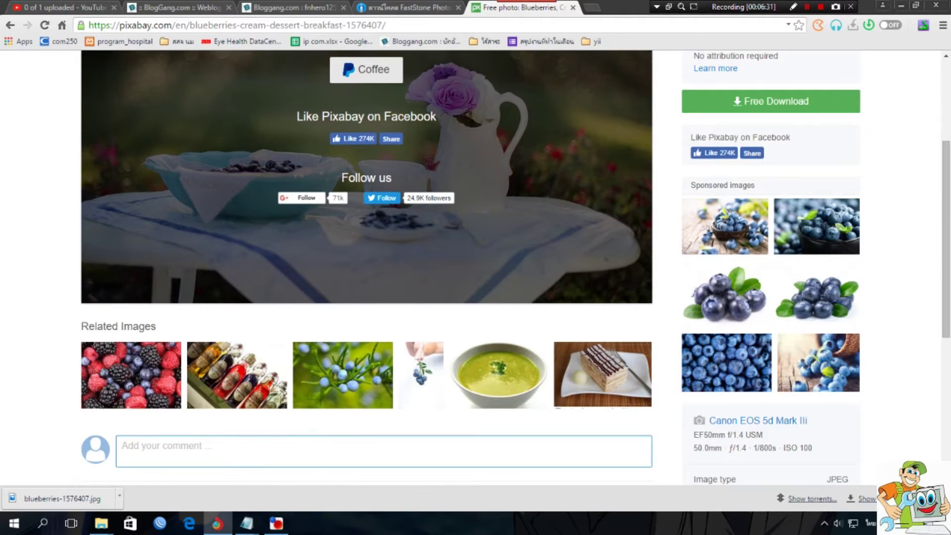
click(130, 375)
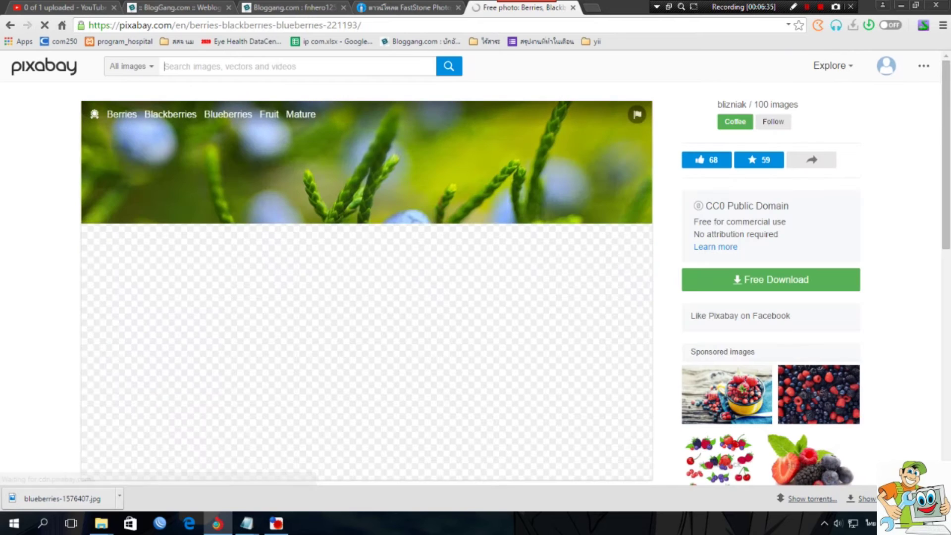
click(770, 279)
click(698, 369)
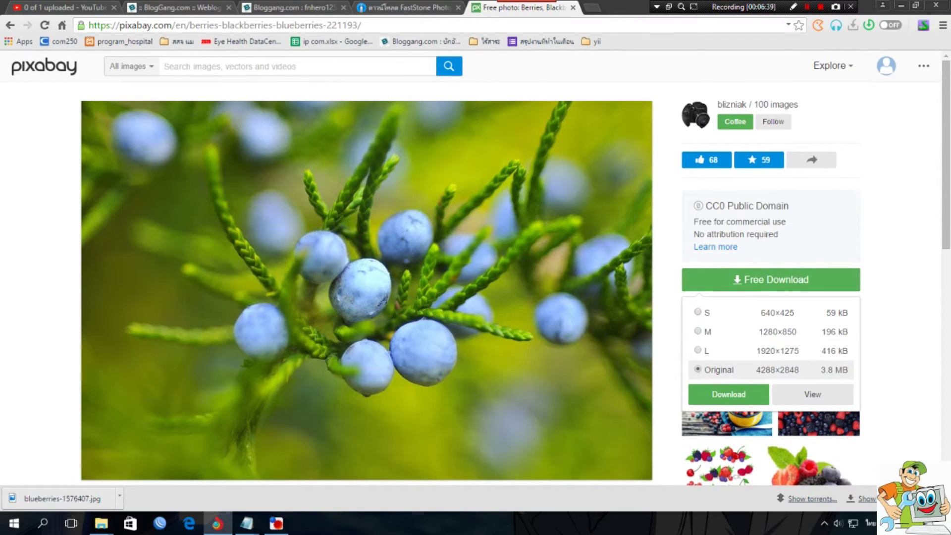
click(728, 394)
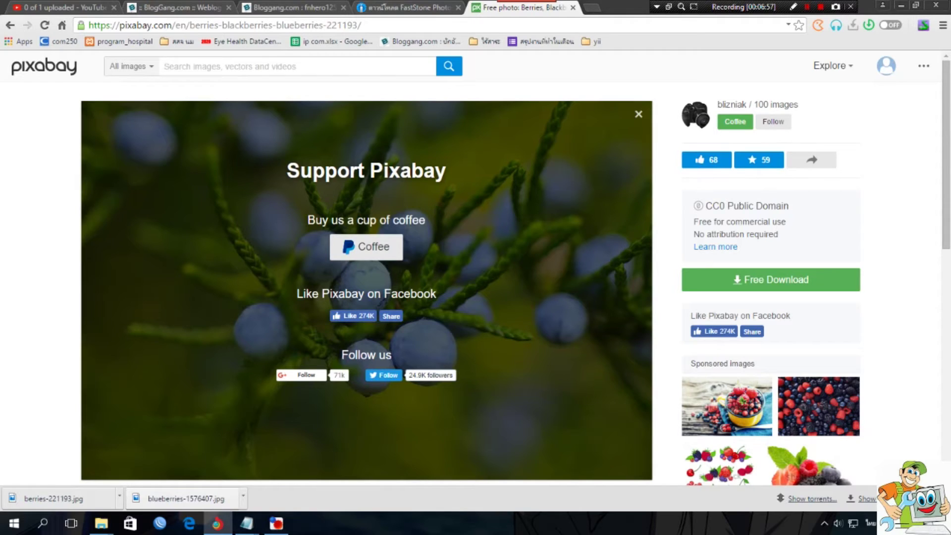
click(901, 6)
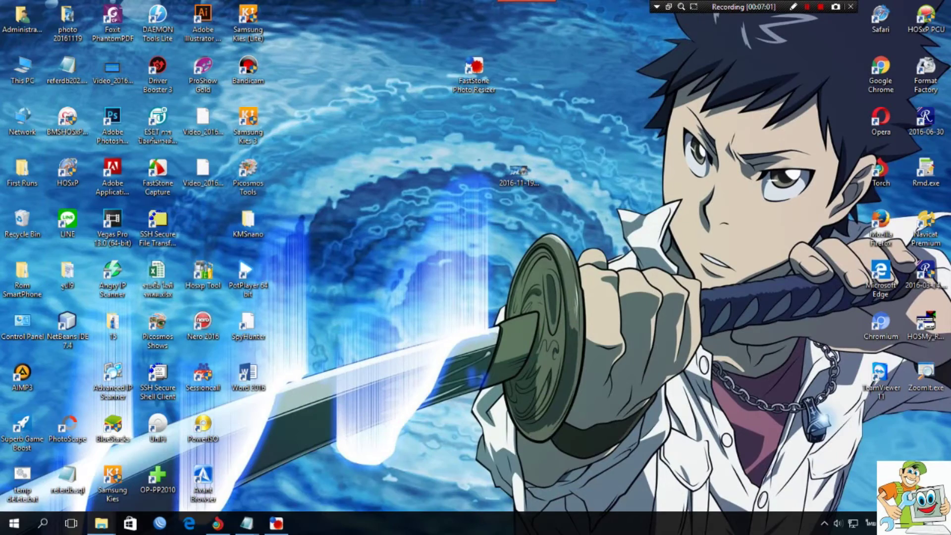
mouse_move(101, 523)
mouse_move(64, 475)
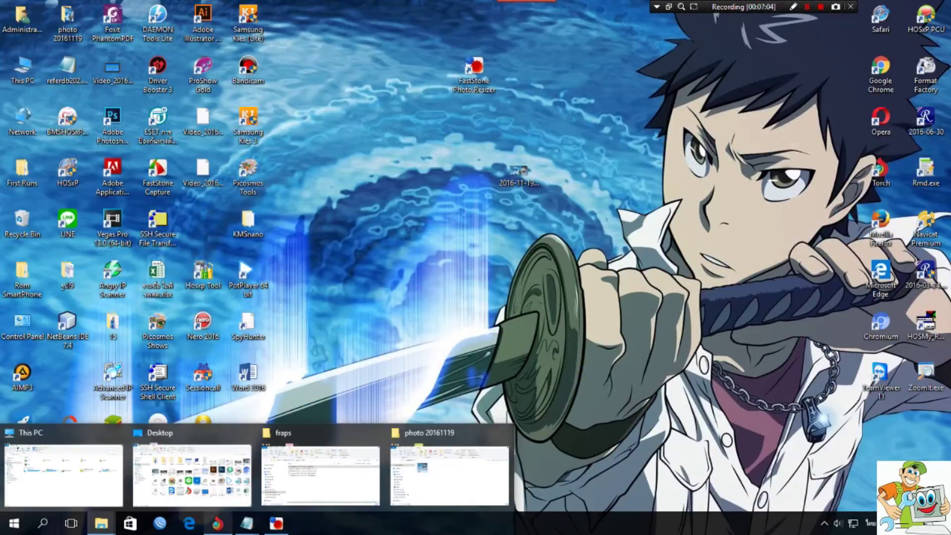
click(216, 522)
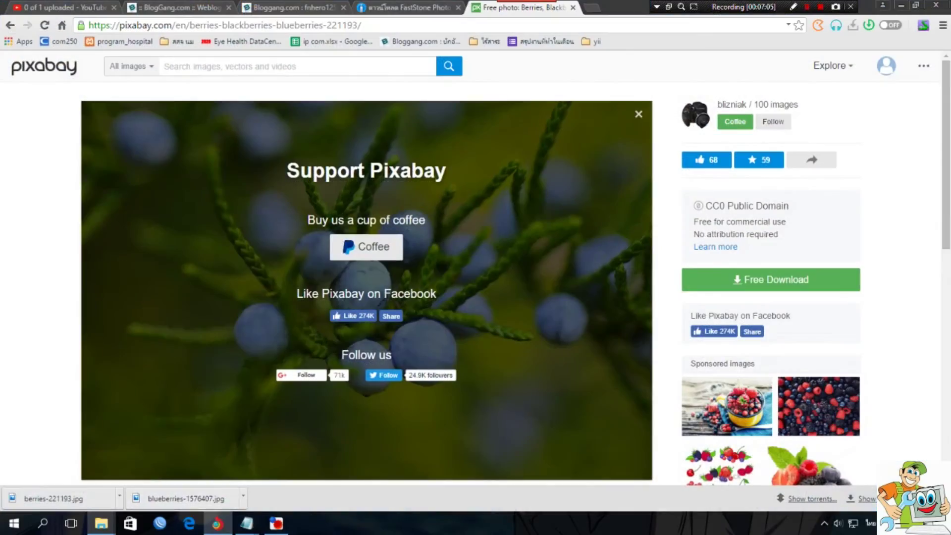
- Show the downloaded berries photo in its Downloads folder and copy both blueberries-1576407.jpg and berries-221193.jpg
click(242, 495)
click(282, 456)
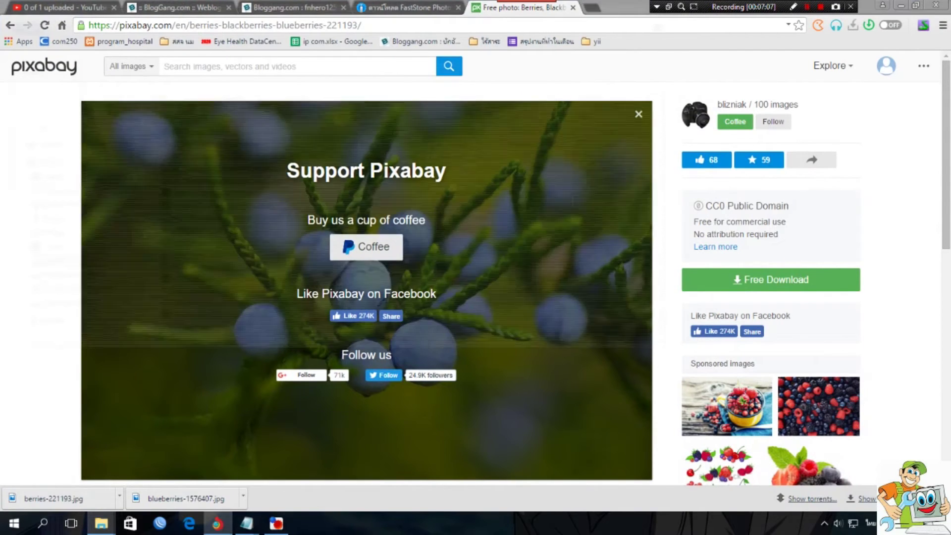
scroll(239, 319, down, 1)
ctrl+click(185, 330)
key(ctrl+c)
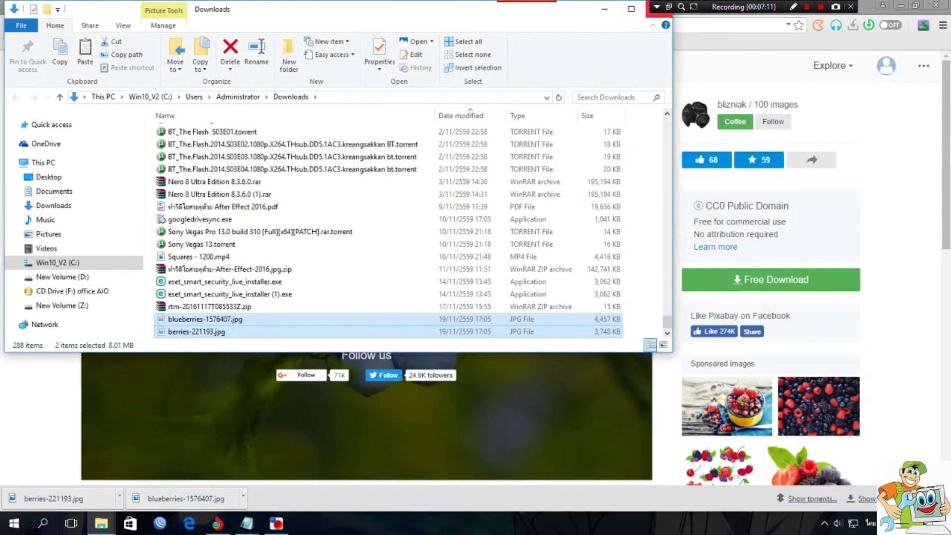
- Clear the Downloads and browser windows out of the way and paste both copied photos onto the desktop
click(659, 8)
click(901, 5)
right_click(519, 320)
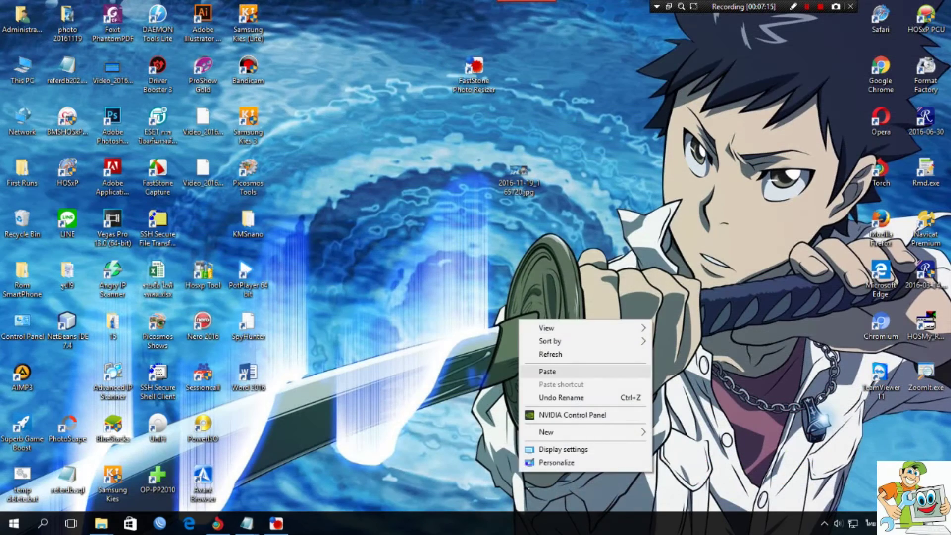
click(547, 371)
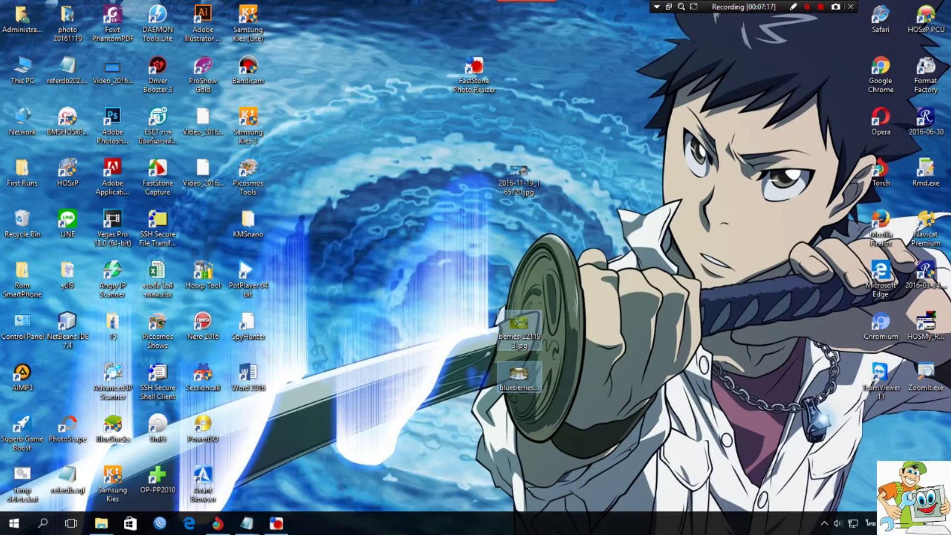
- Switch to FastStone Photo Resizer and refresh the file list of the Desktop folder
click(276, 522)
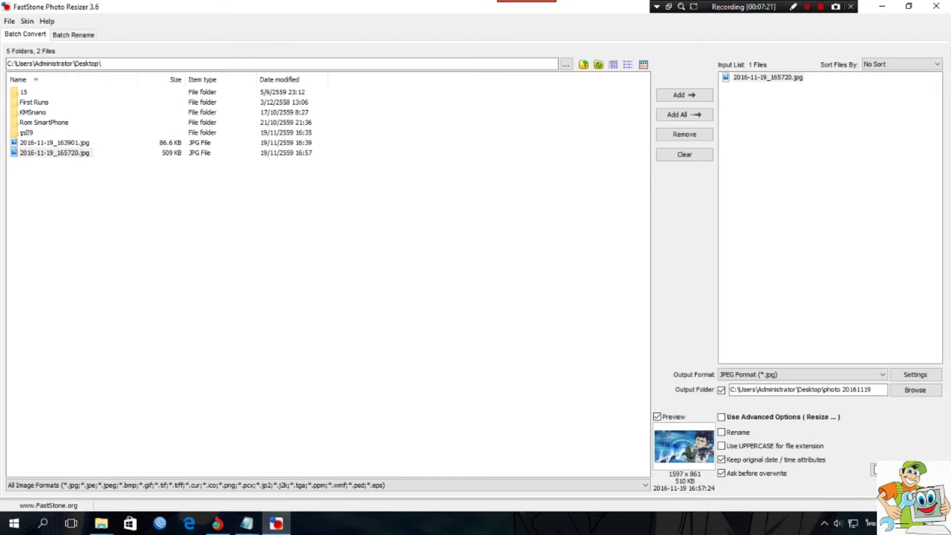
right_click(151, 266)
click(191, 334)
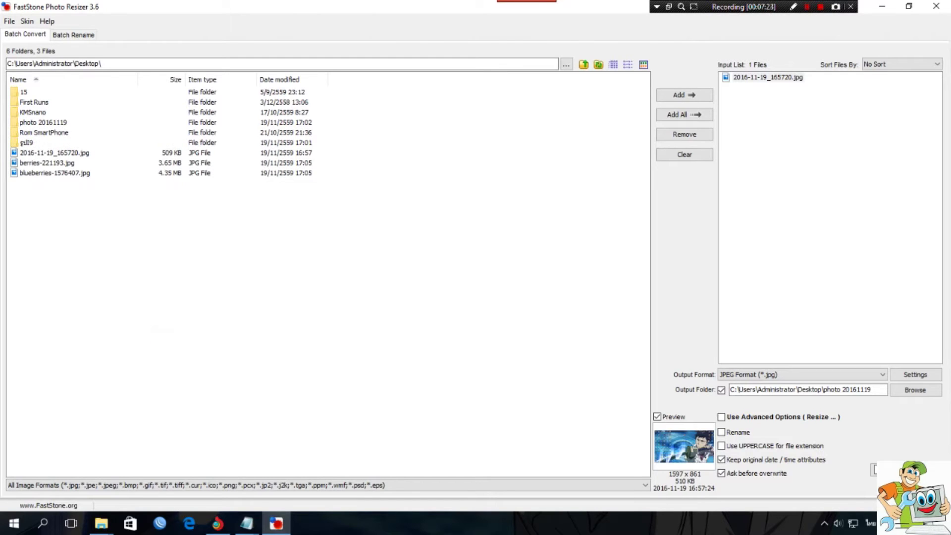
- Replace 2016-11-19_165720.jpg in the input list with berries-221193.jpg
click(47, 162)
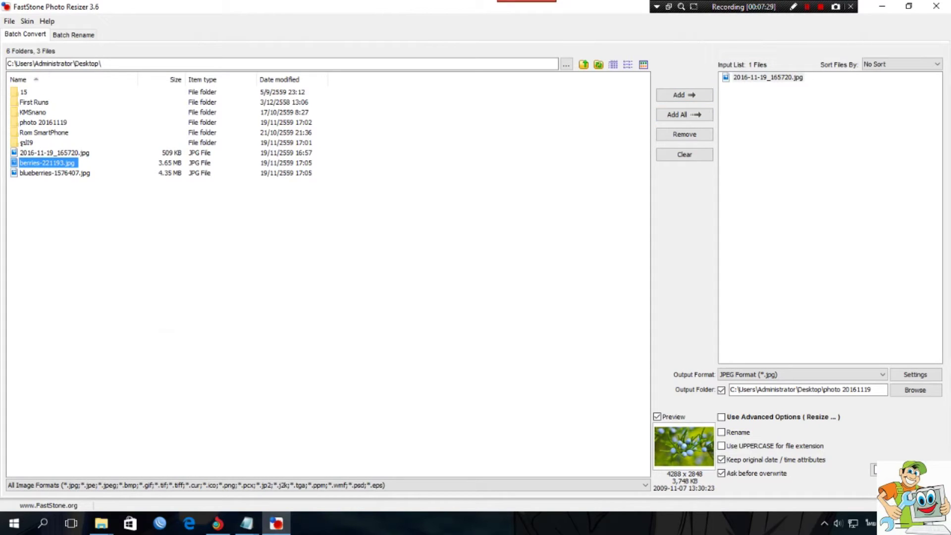
click(767, 77)
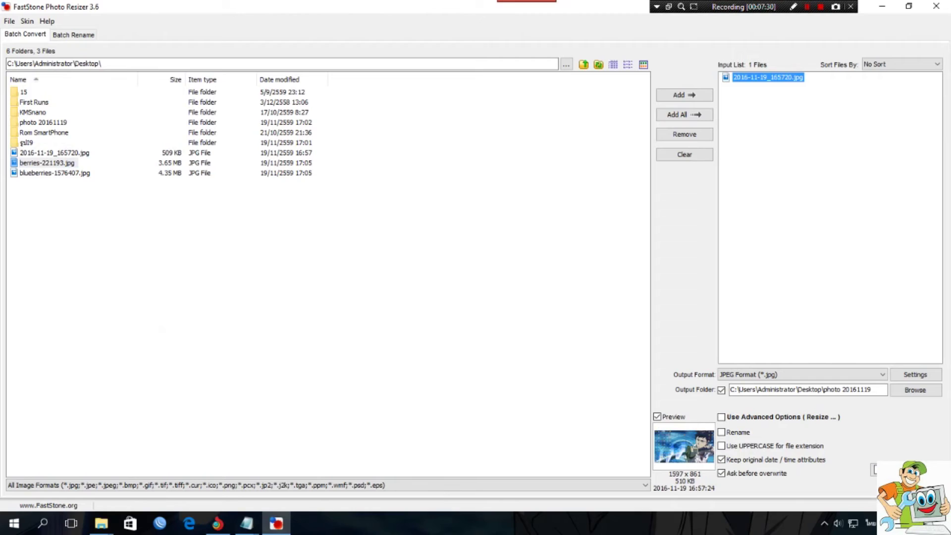
key(Delete)
click(47, 162)
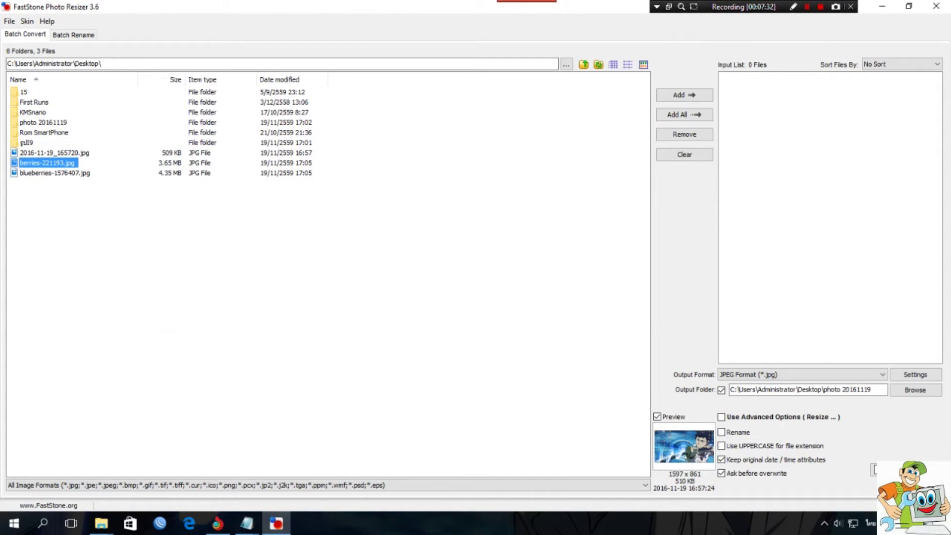
click(685, 94)
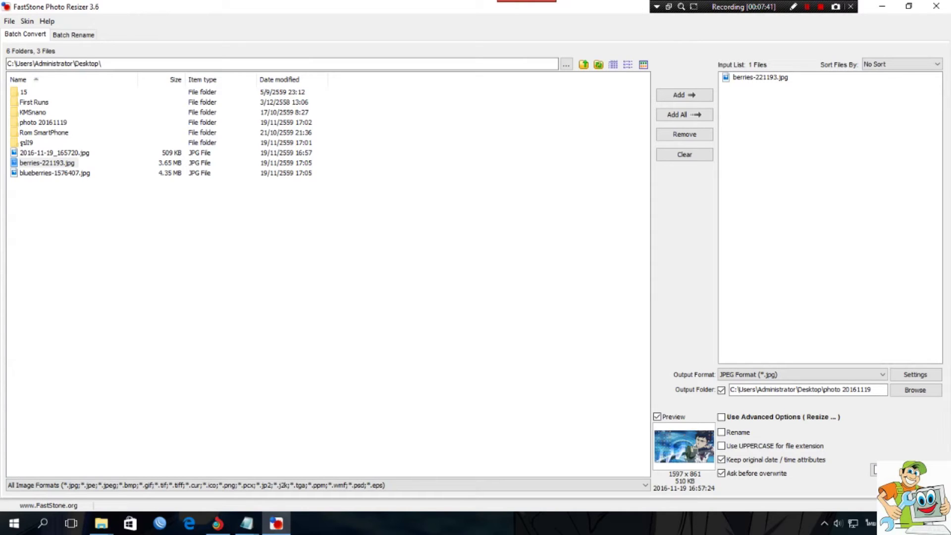
- Preview both berry photos, convert berries-221193.jpg to JPEG in the photo 20161119 folder, and close the conversion report
click(55, 173)
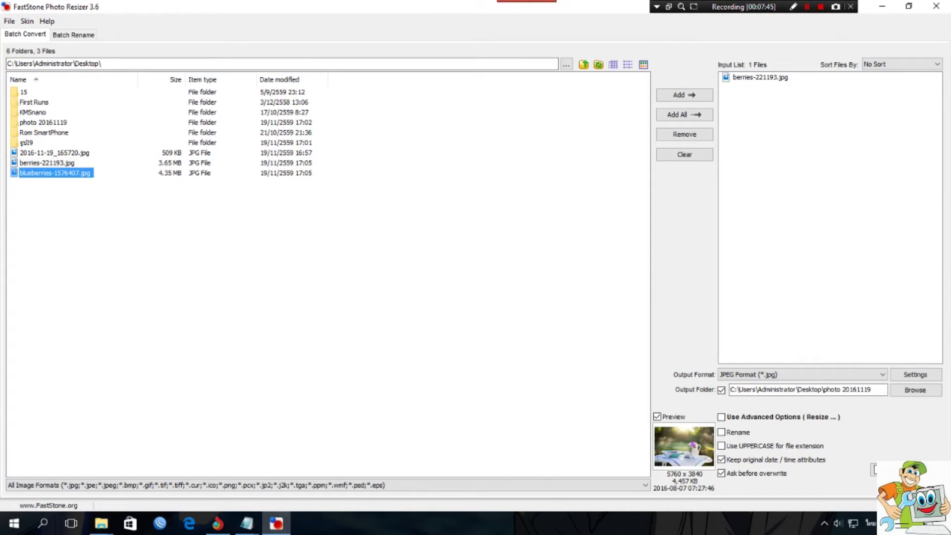
click(47, 163)
click(760, 77)
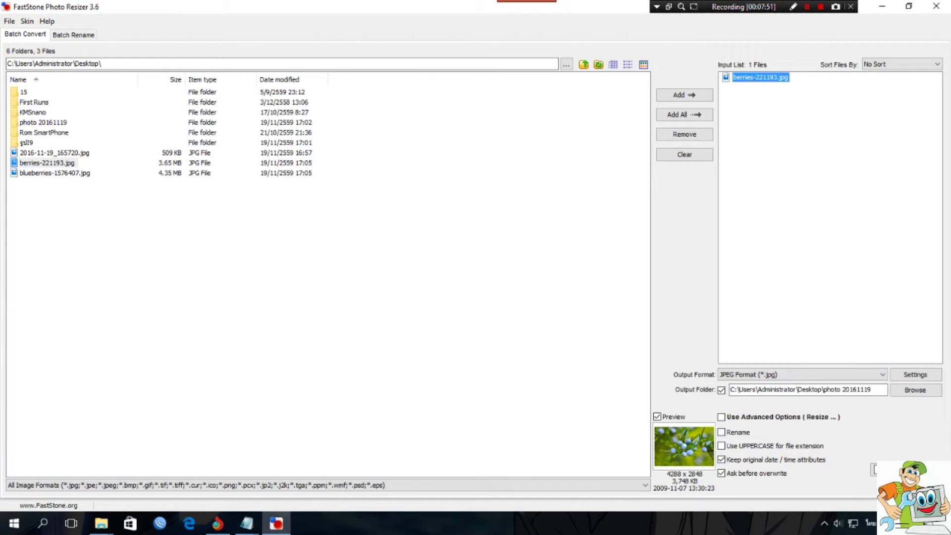
click(906, 469)
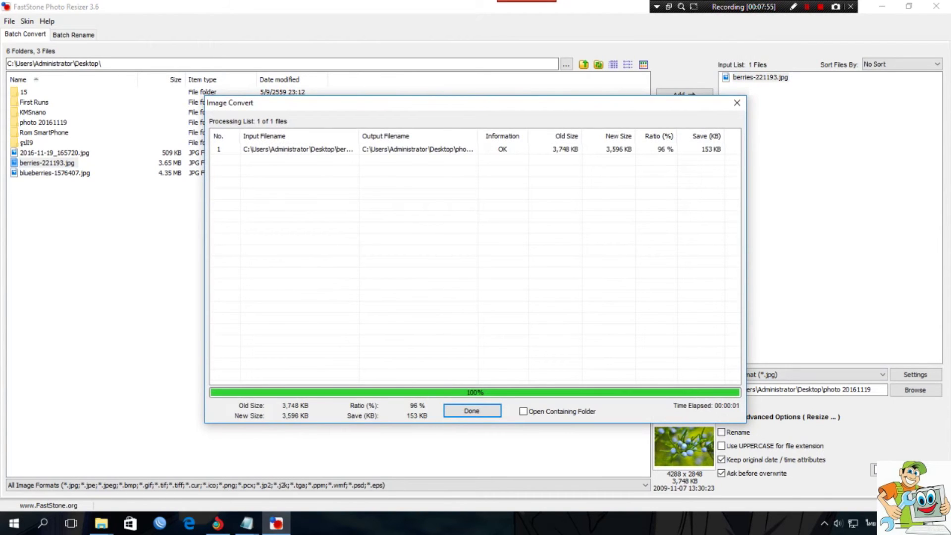
click(472, 410)
- Replace berries-221193.jpg in the input list with blueberries-1576407.jpg
click(760, 77)
key(Delete)
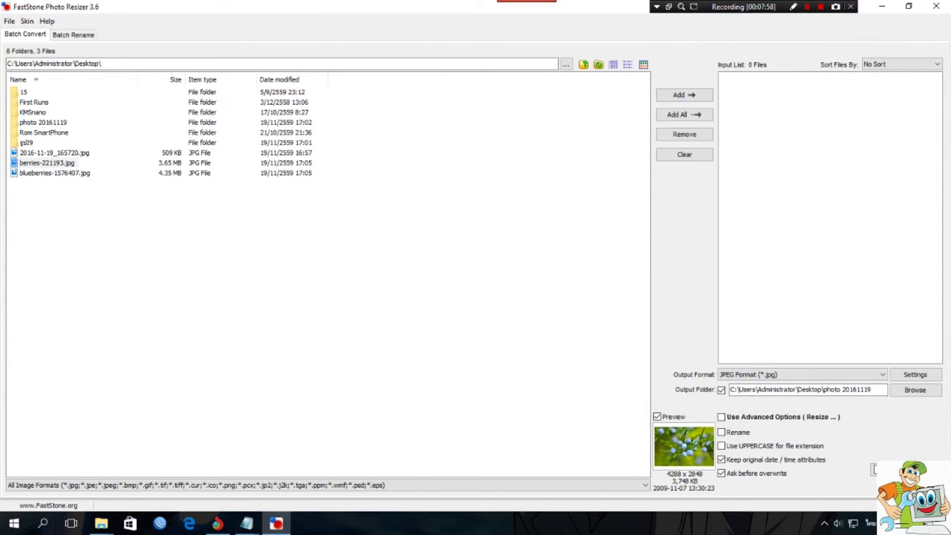
click(55, 173)
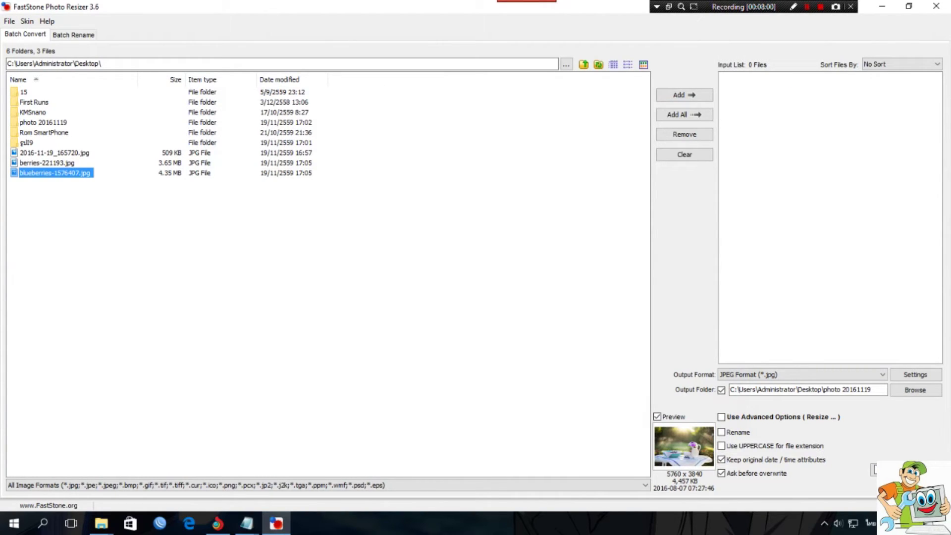
click(684, 95)
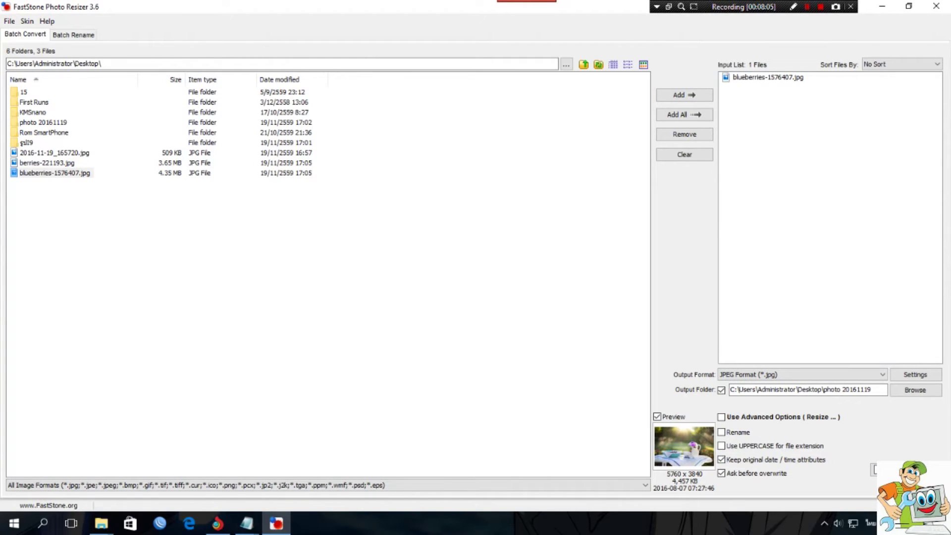
- Select blueberries-1576407.jpg in the input list, enable the advanced resize options and open their settings
click(767, 78)
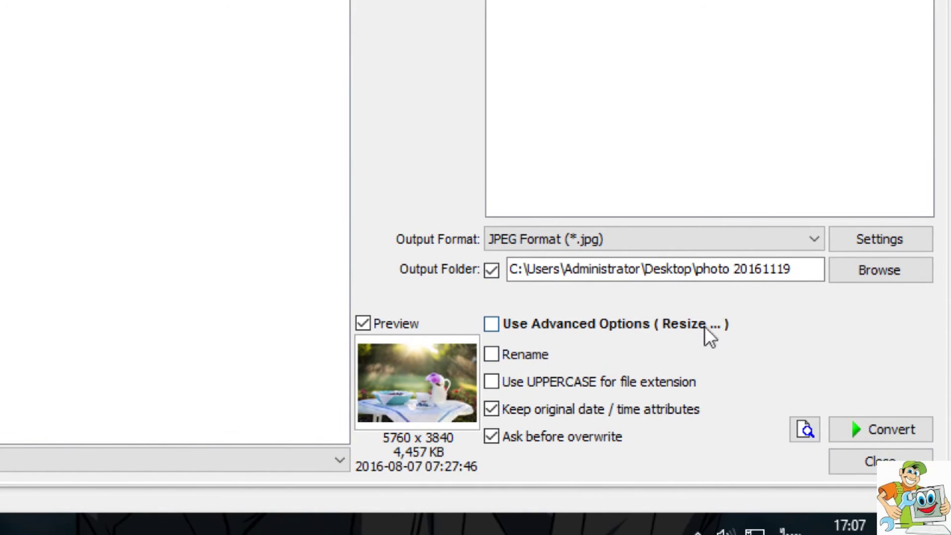
click(490, 325)
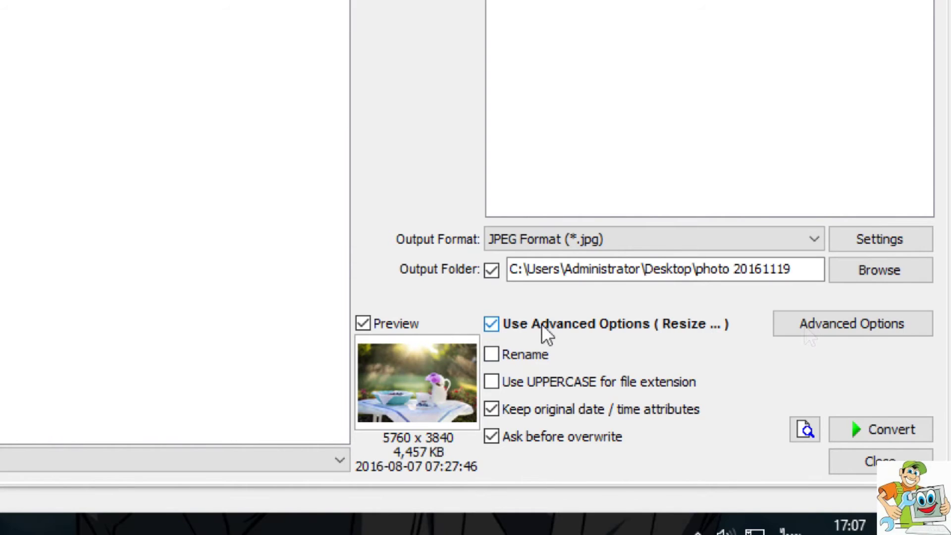
click(866, 329)
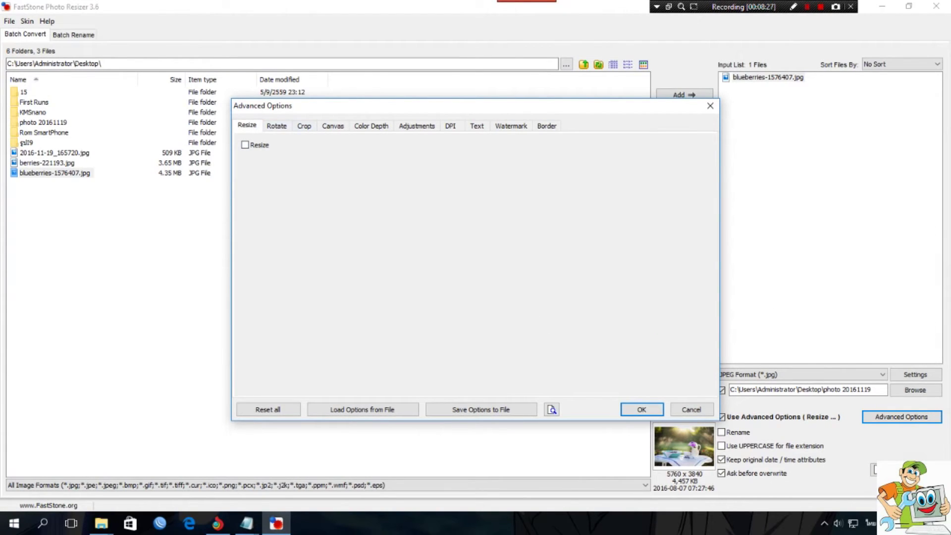
- Look through the advanced option categories from Rotate to Border, including Color Depth, Adjustments, Text and Watermark
click(277, 126)
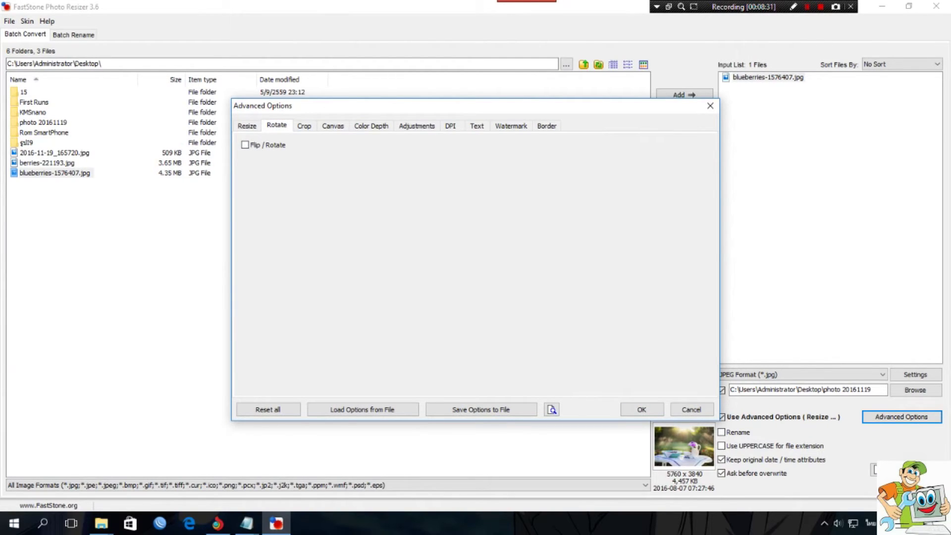
key(Right)
key(Right)
key(Right)
key(Right)
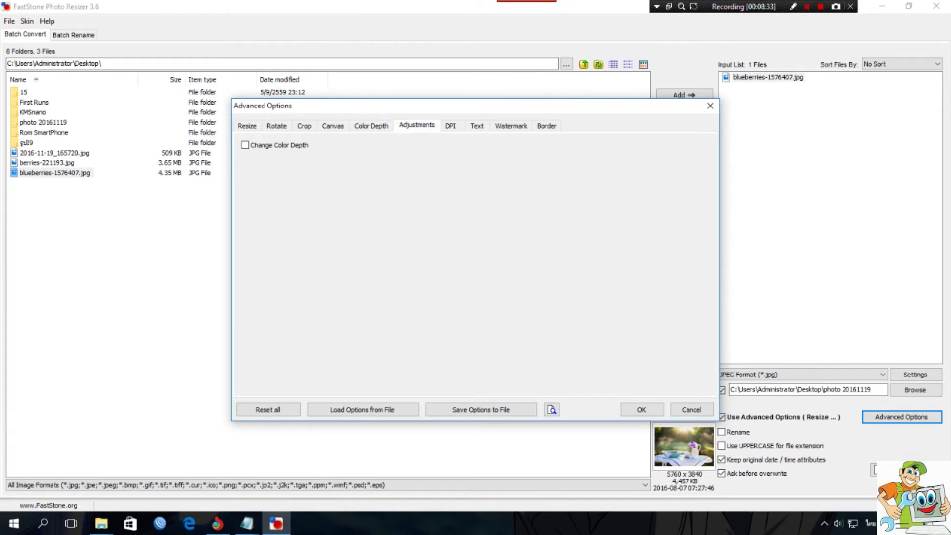
key(Right)
key(Right)
key(Right)
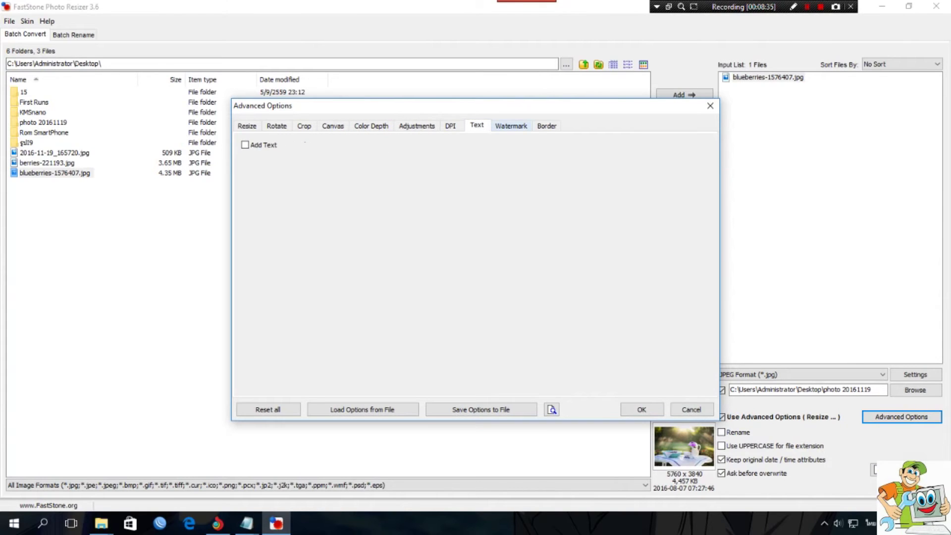
key(Right)
key(Right)
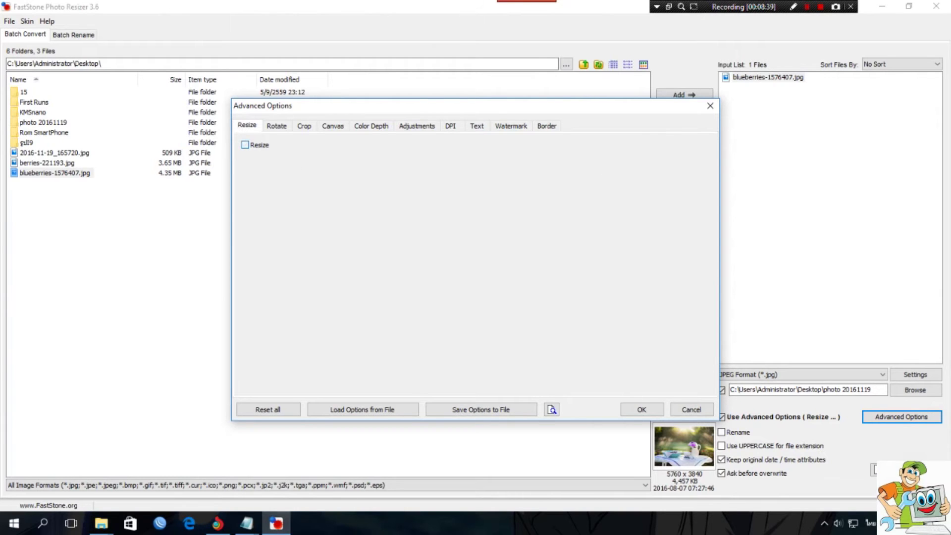
- Enable resizing and review the settings for pixel, percentage, print size and one-side modes, ending on In Pixels
click(245, 145)
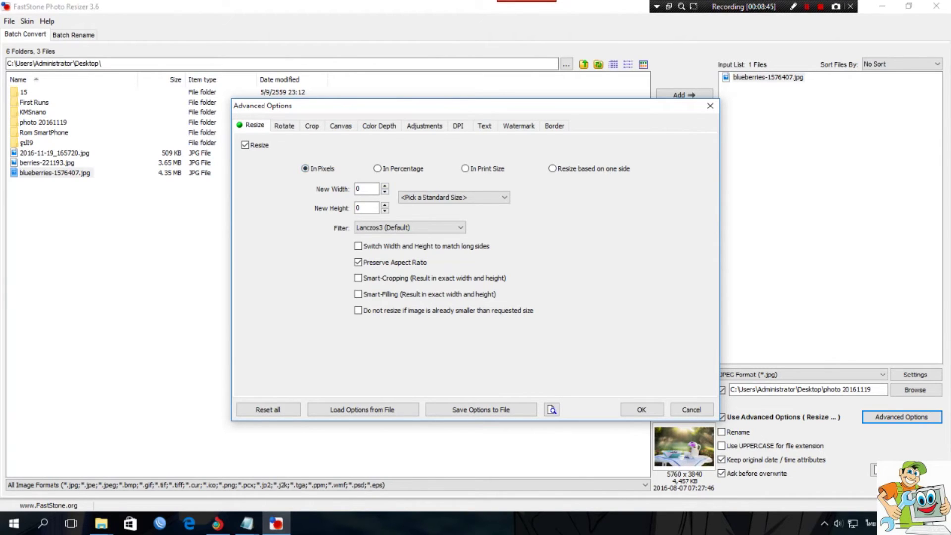
key(Right)
key(Right)
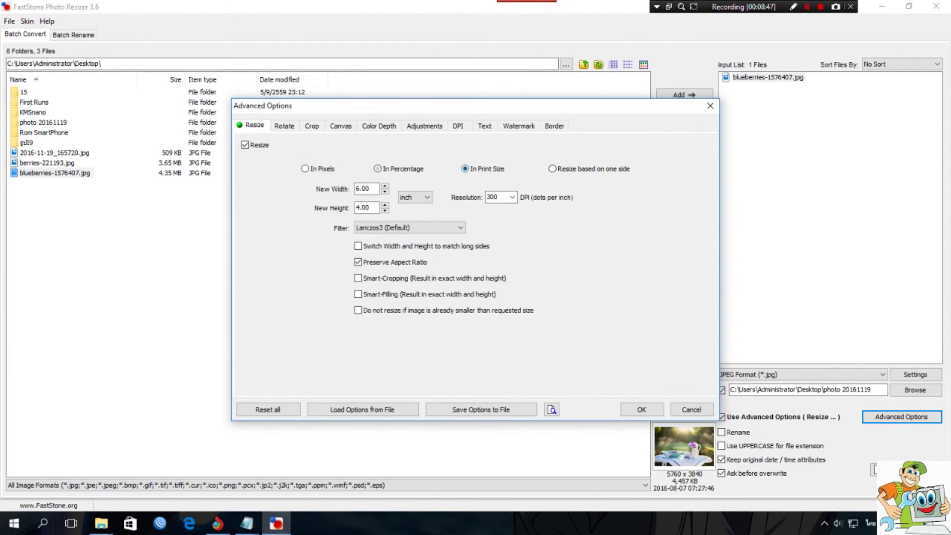
click(305, 169)
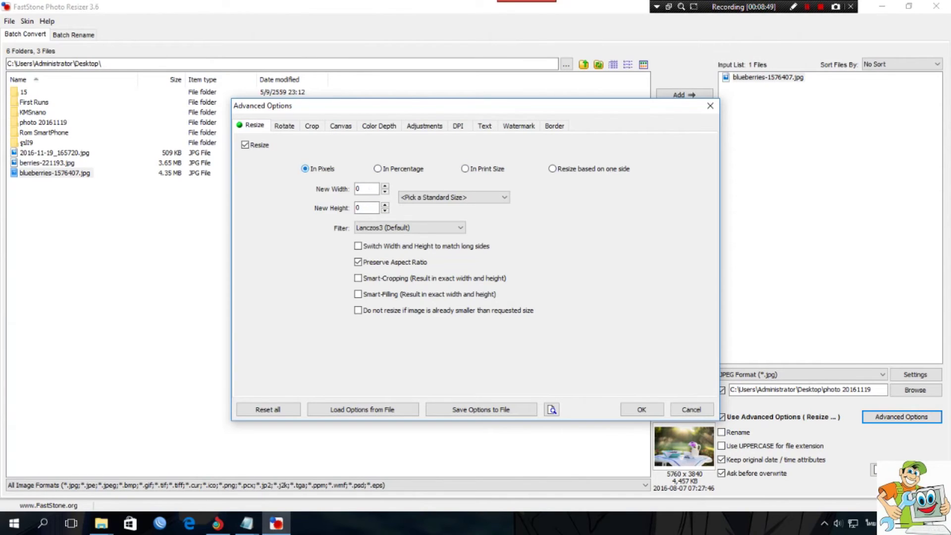
key(Right)
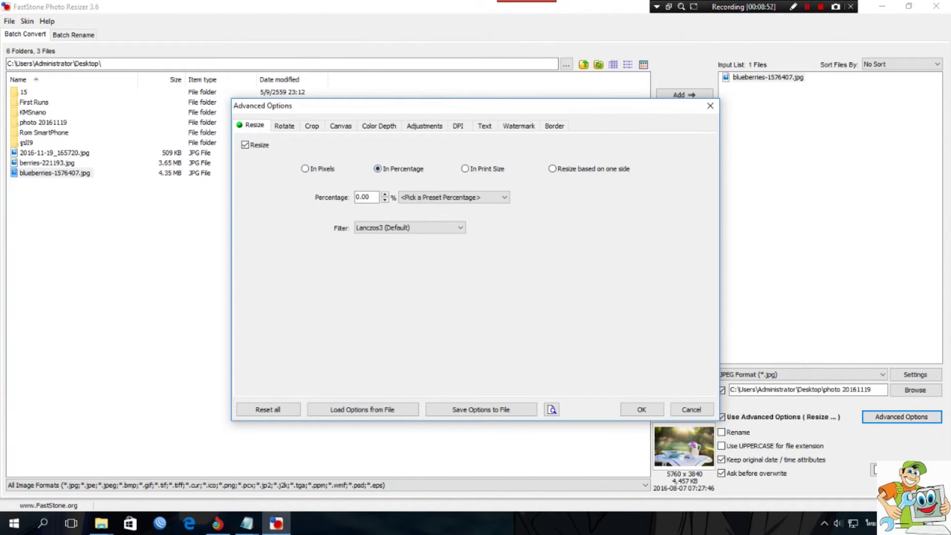
key(Right)
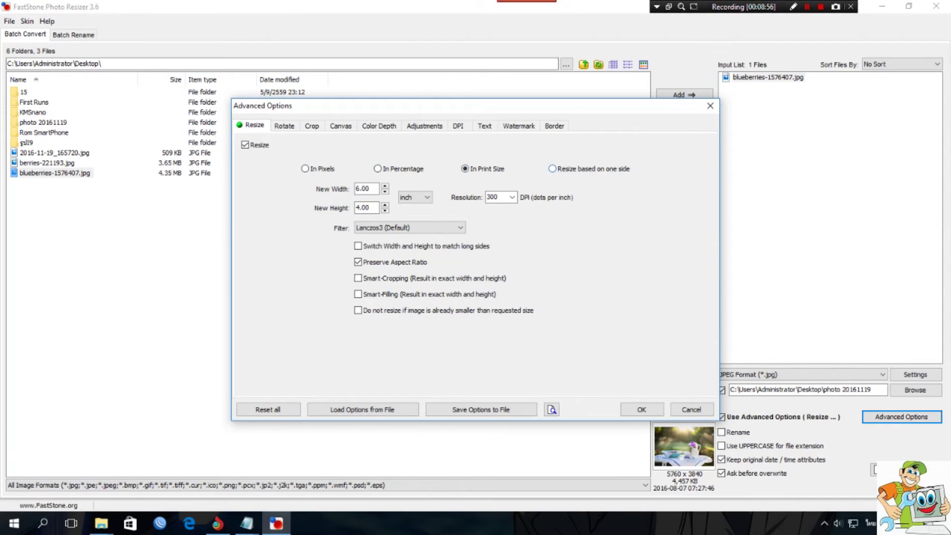
key(Right)
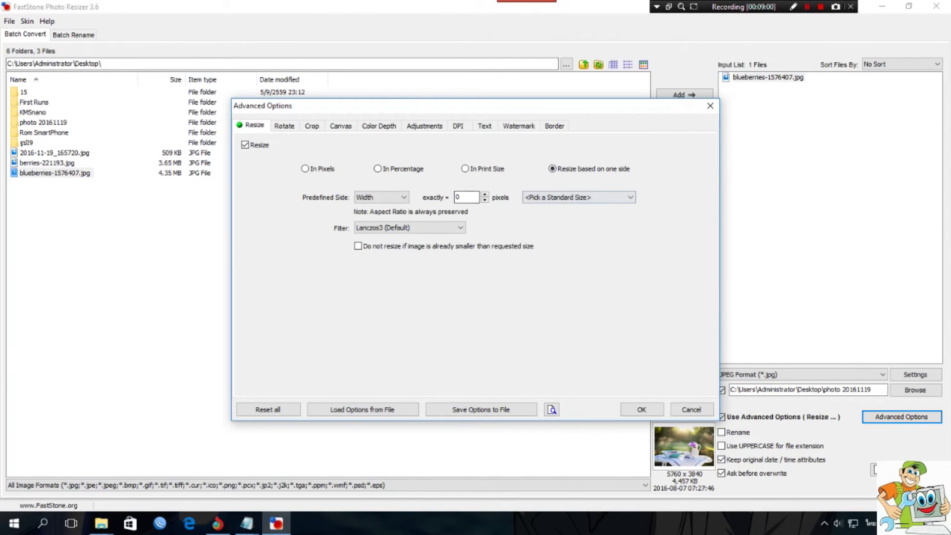
click(305, 168)
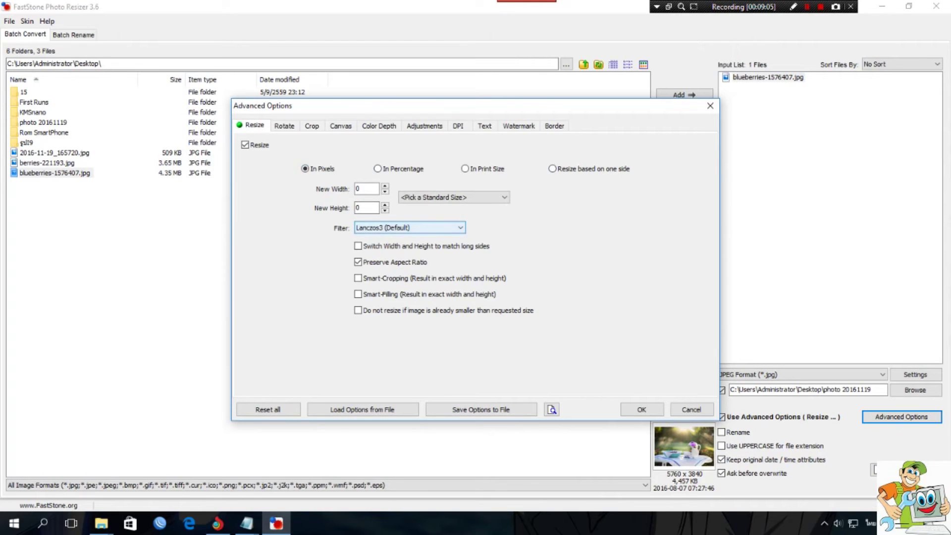
- Set the resize mode to 50 percent with the Lanczos3 (Default) filter and apply the advanced options
click(377, 168)
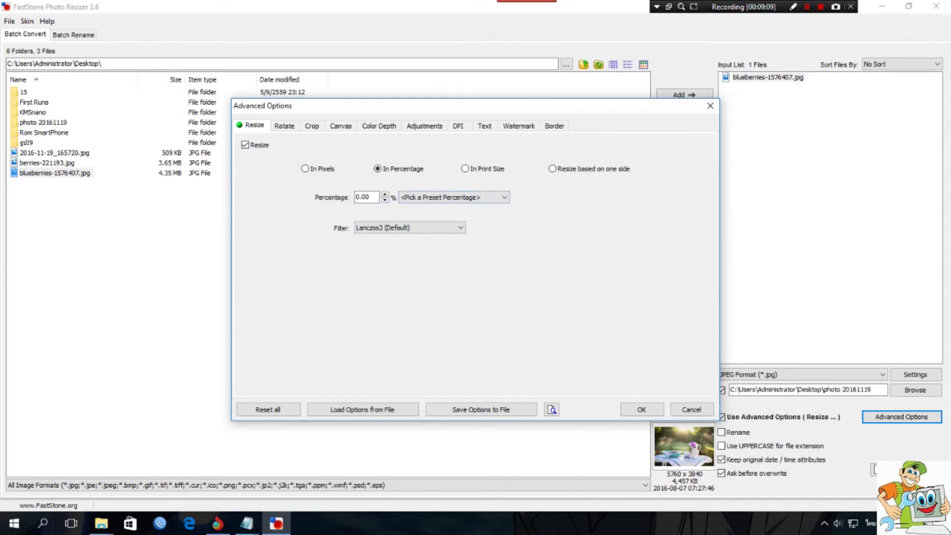
click(356, 197)
double_click(356, 197)
text(50)
click(453, 197)
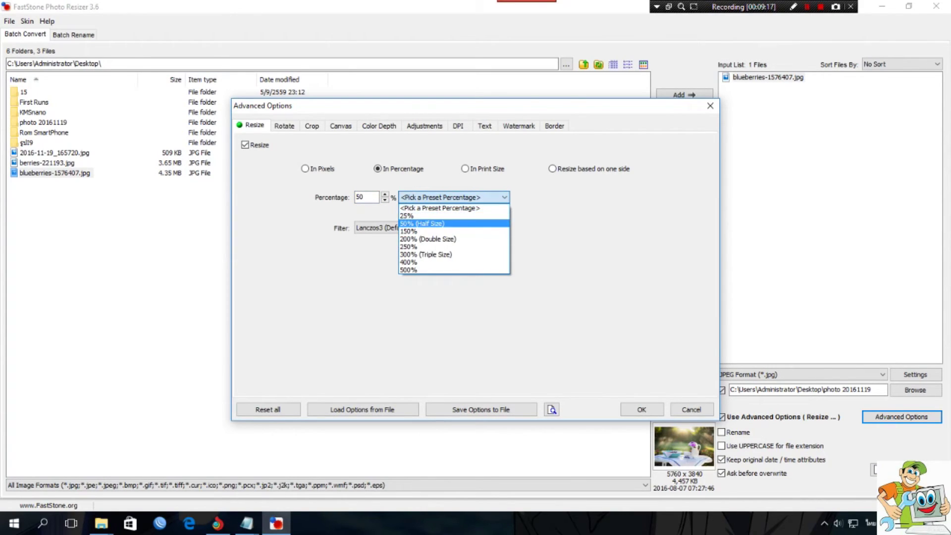
click(422, 223)
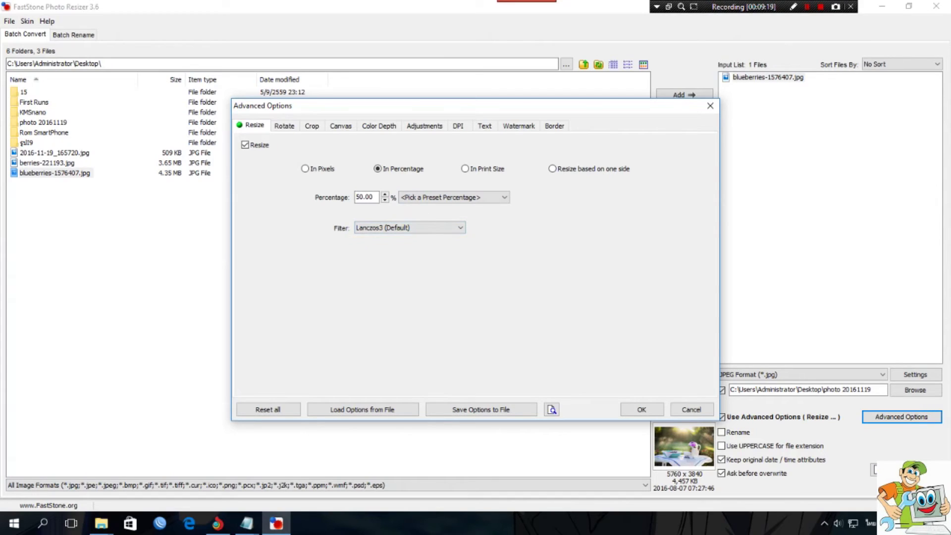
click(422, 227)
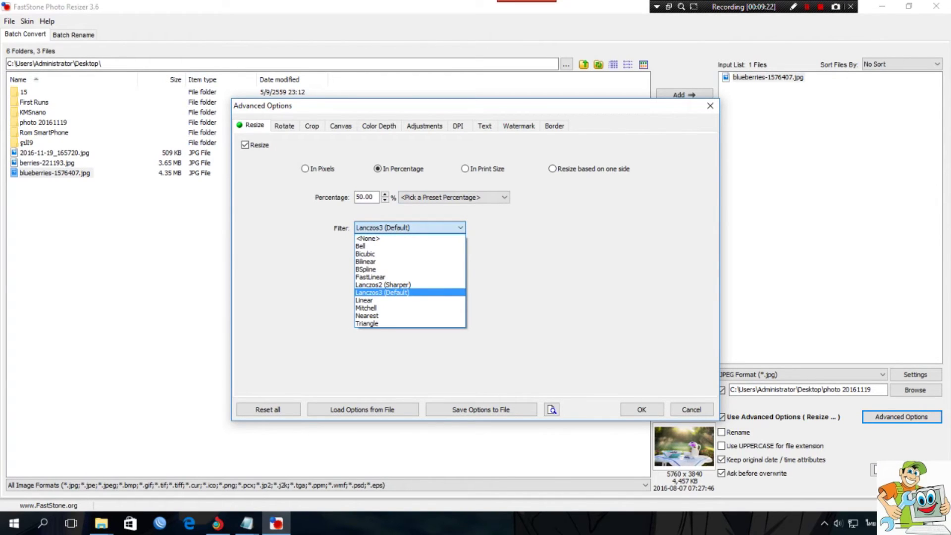
click(422, 227)
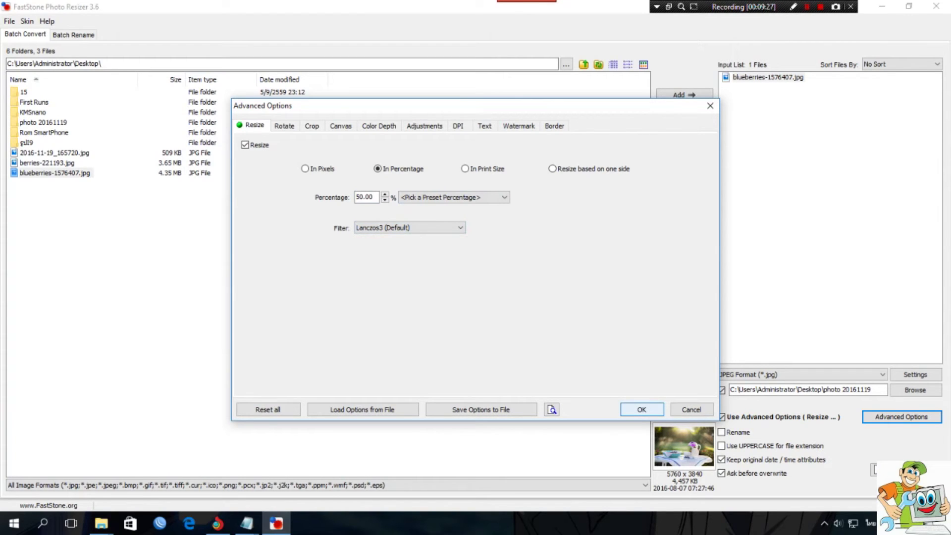
click(641, 409)
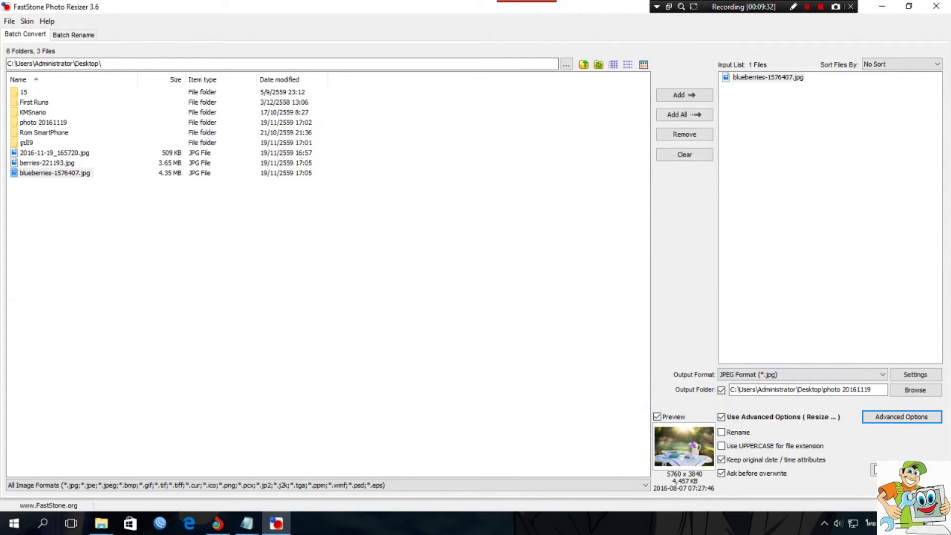
- Convert blueberries-1576407.jpg to the output folder, dismiss the conversion report and close the resizer
click(901, 470)
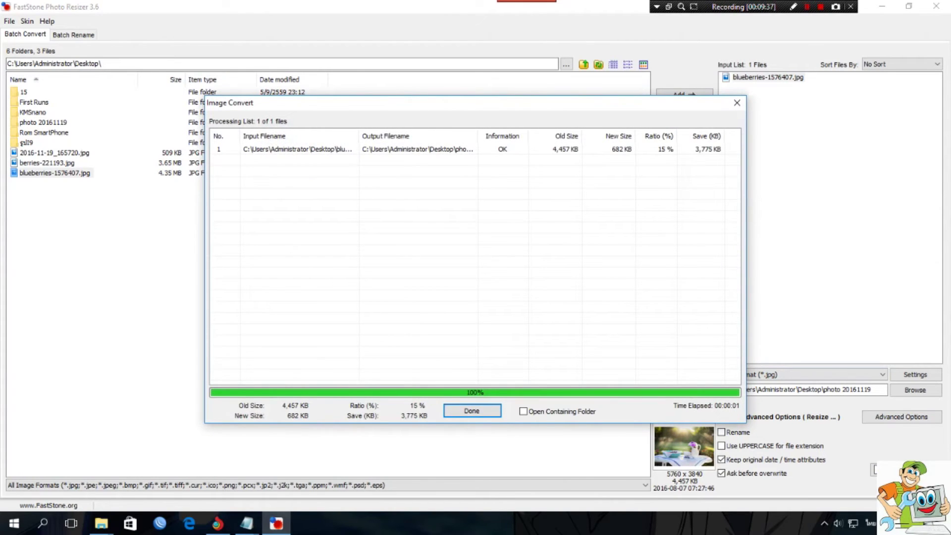
click(471, 410)
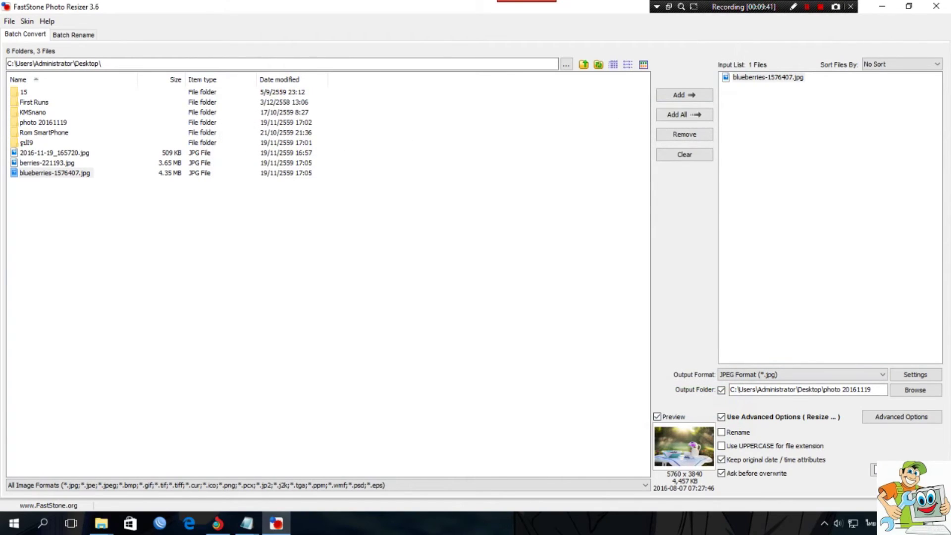
click(936, 6)
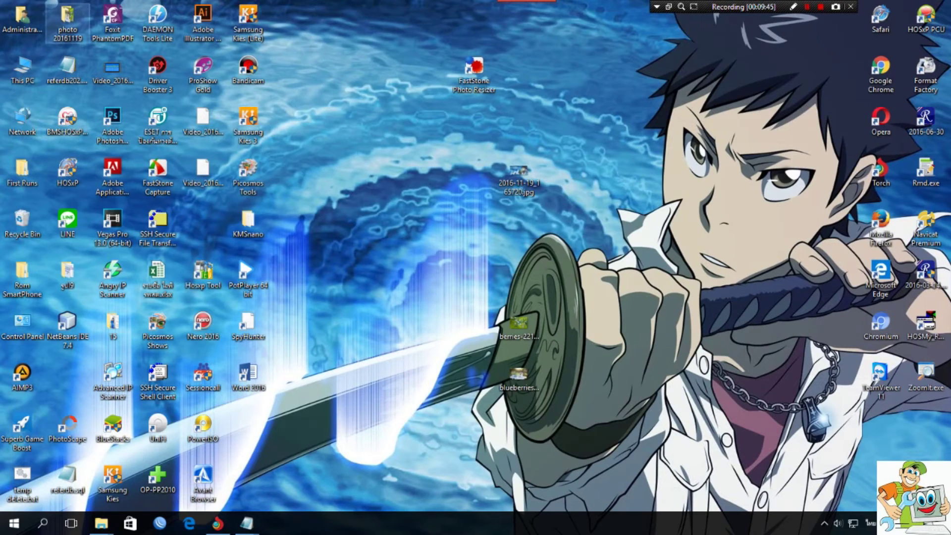
- Move the photo 20161119 folder to open space on the desktop, open it and shrink its window beside the original photos
drag(67, 21, 564, 119)
double_click(564, 119)
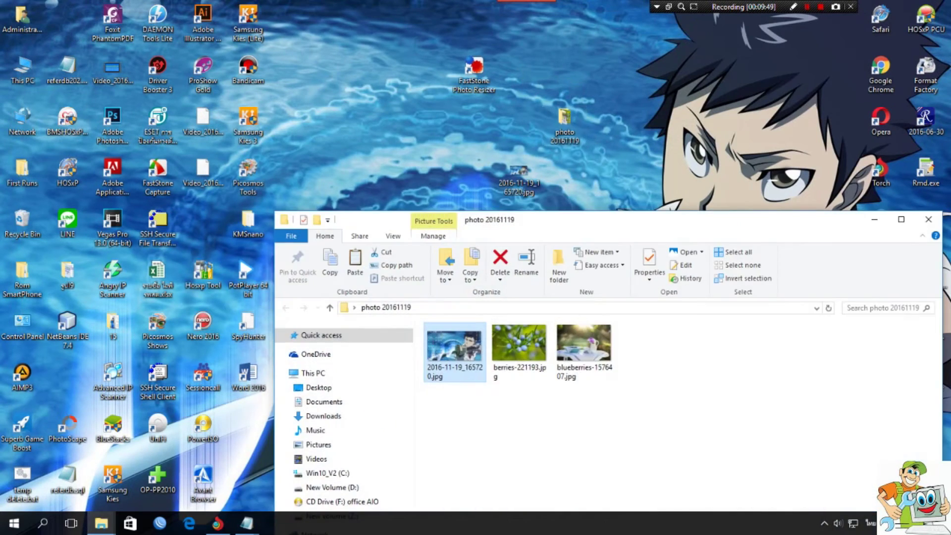
drag(781, 227, 524, 81)
drag(689, 203, 438, 203)
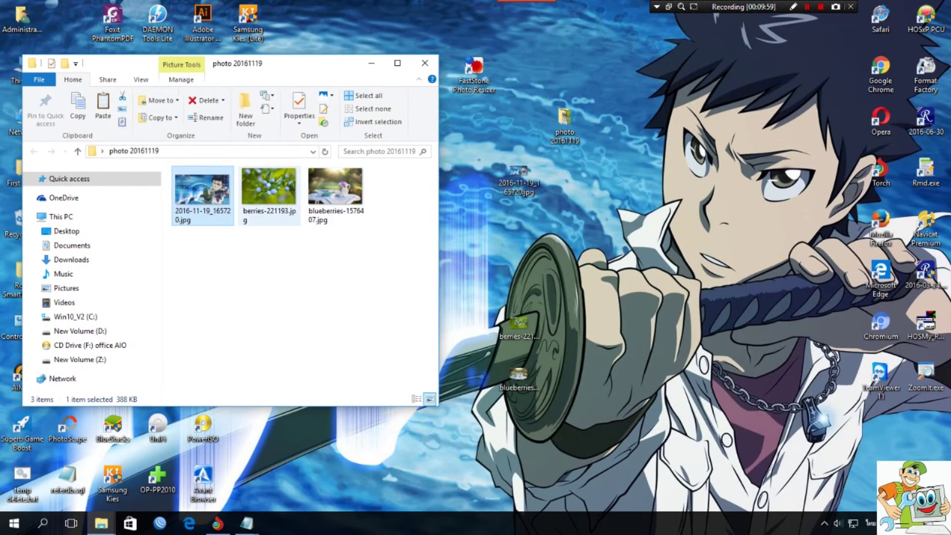
click(271, 194)
right_click(272, 198)
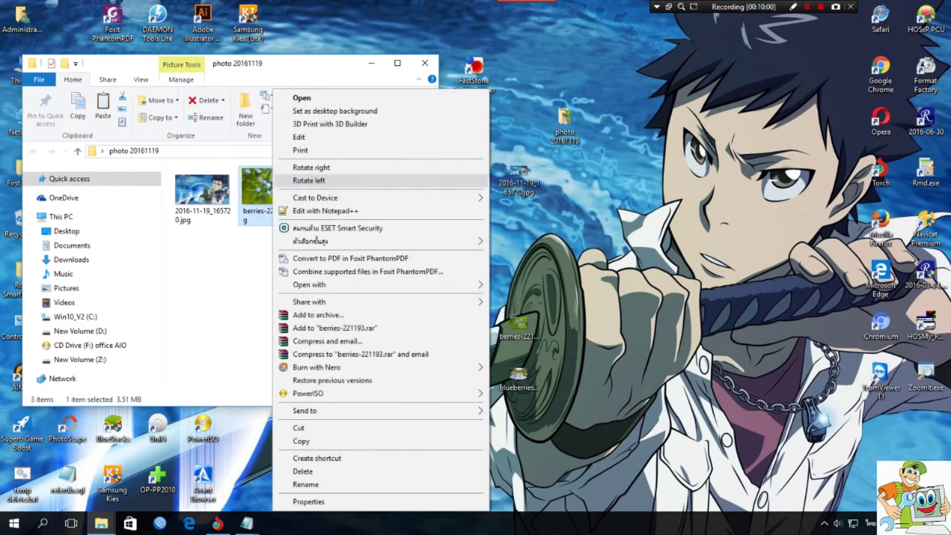
click(297, 502)
drag(401, 196, 347, 65)
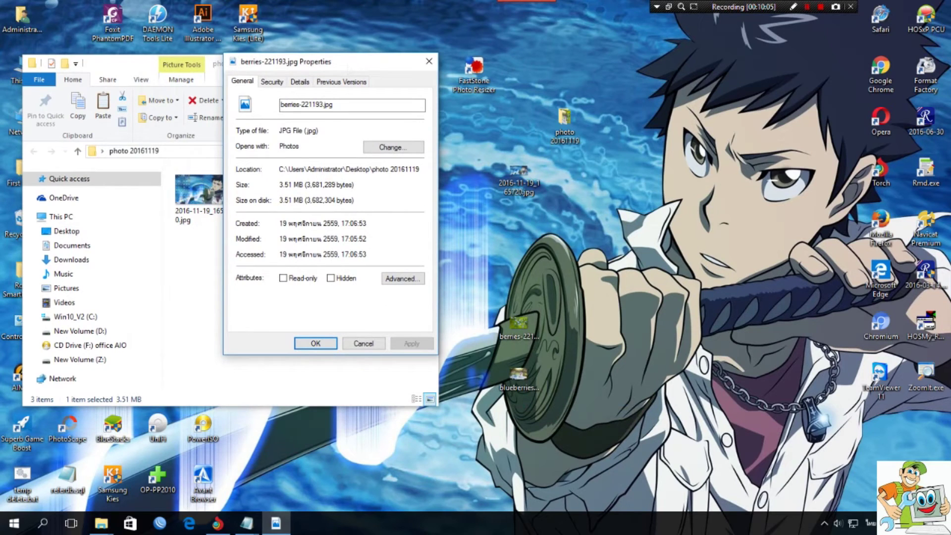
right_click(519, 325)
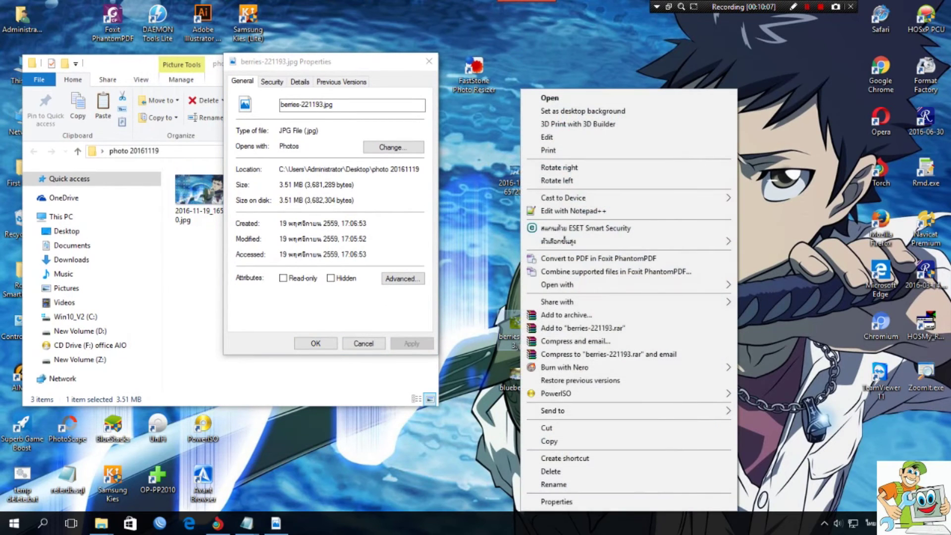
click(556, 501)
drag(642, 218, 192, 79)
drag(322, 62, 695, 83)
drag(213, 146, 521, 82)
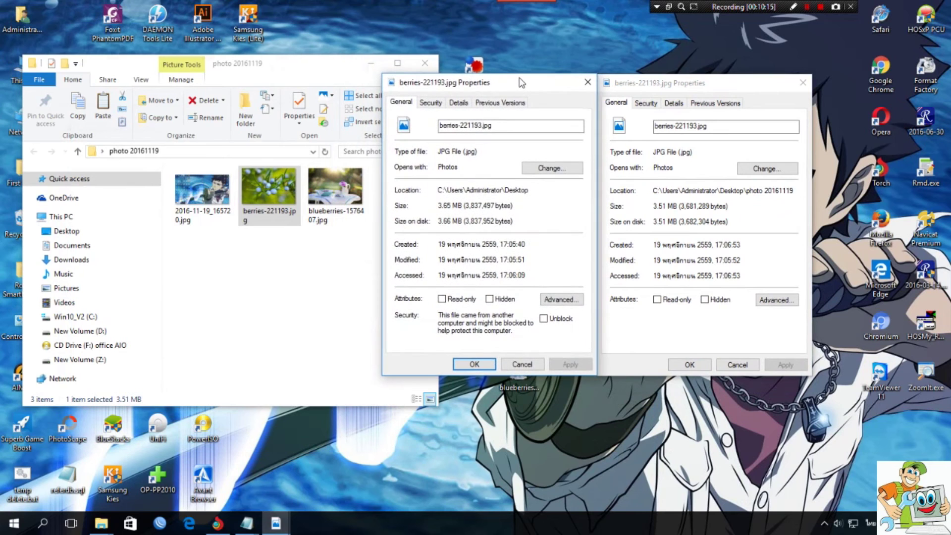
click(587, 82)
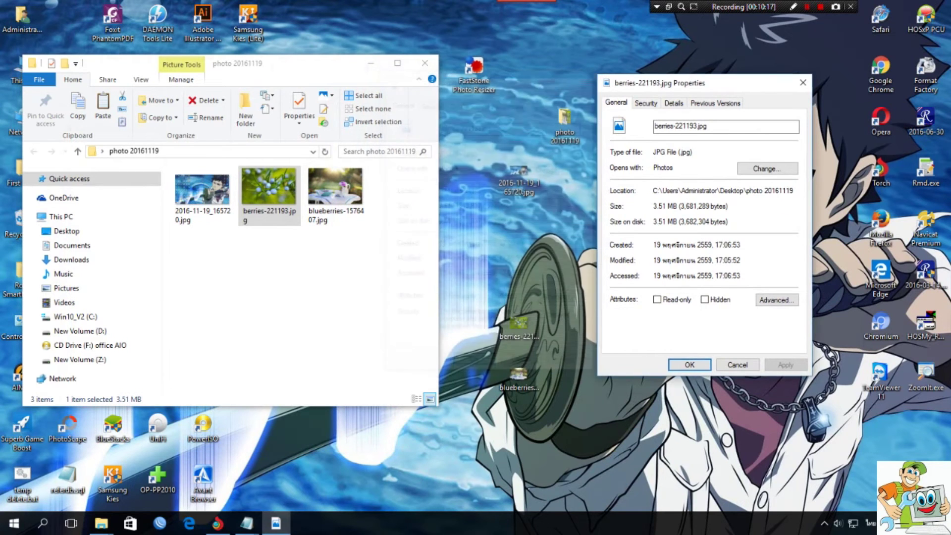
click(802, 82)
- Open the properties of the original desktop berries-221193.jpg and its converted copy, placing the two windows side by side
click(520, 327)
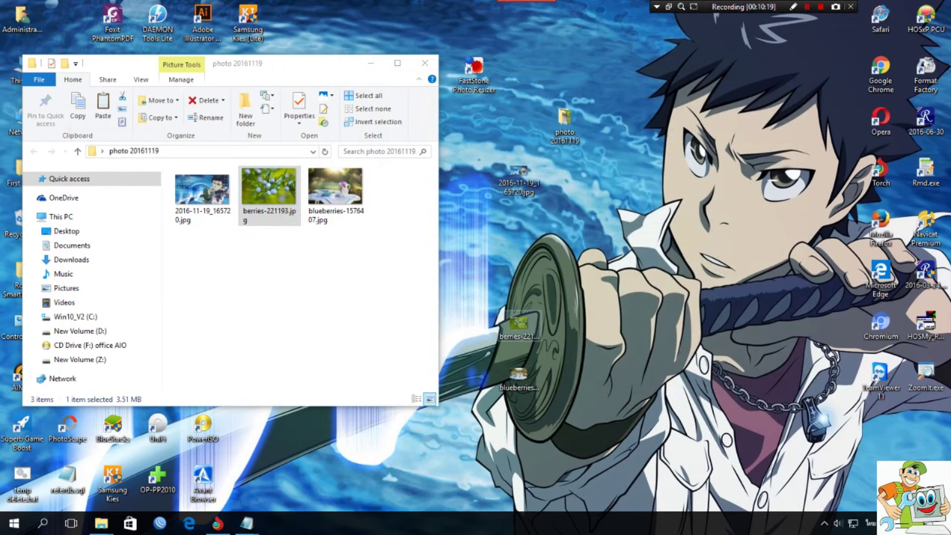
right_click(529, 328)
click(565, 501)
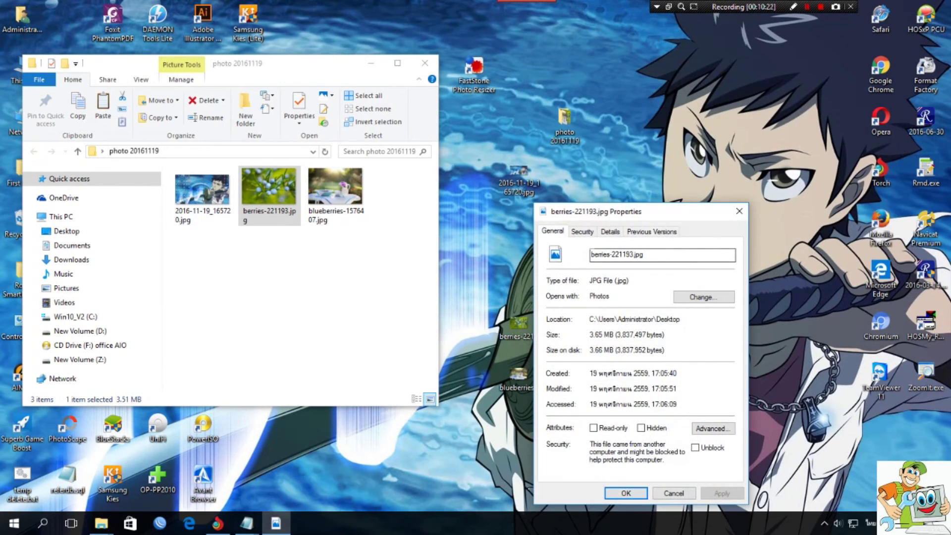
right_click(247, 193)
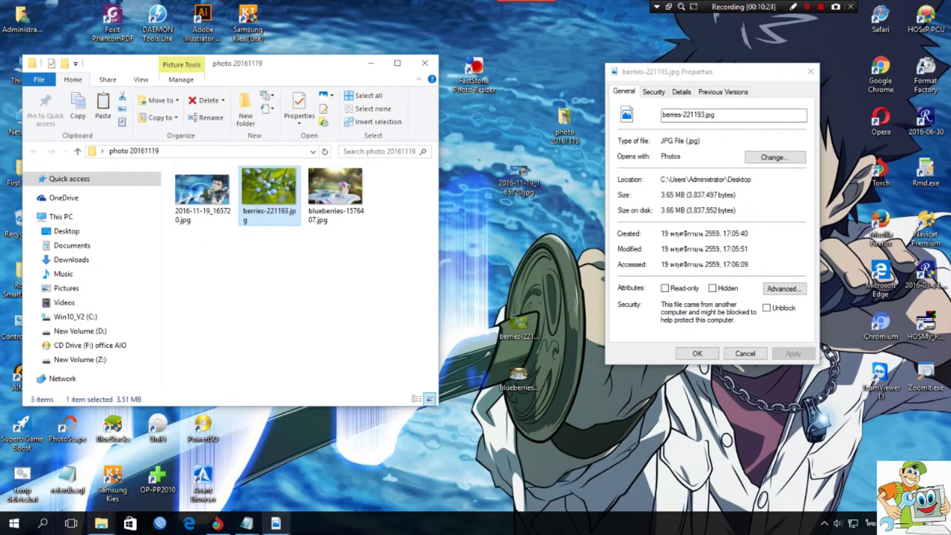
click(282, 501)
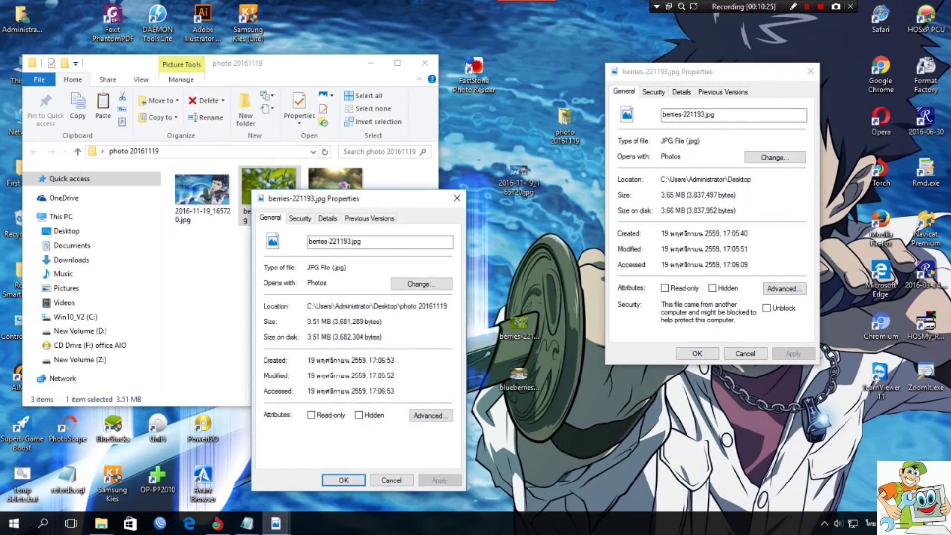
drag(387, 201, 525, 76)
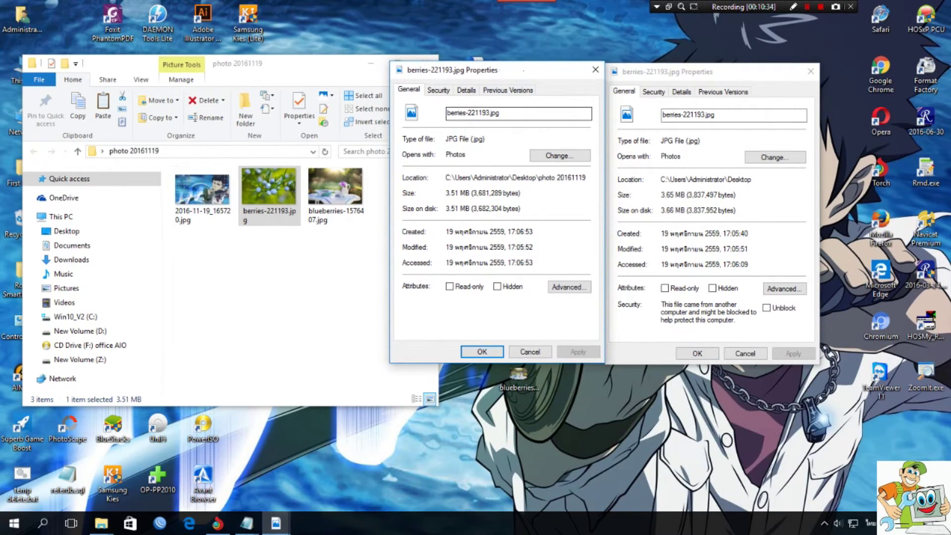
- Compare the detailed properties of both berries-221193.jpg files, including dimensions, and return both windows to the general information
click(465, 90)
click(681, 91)
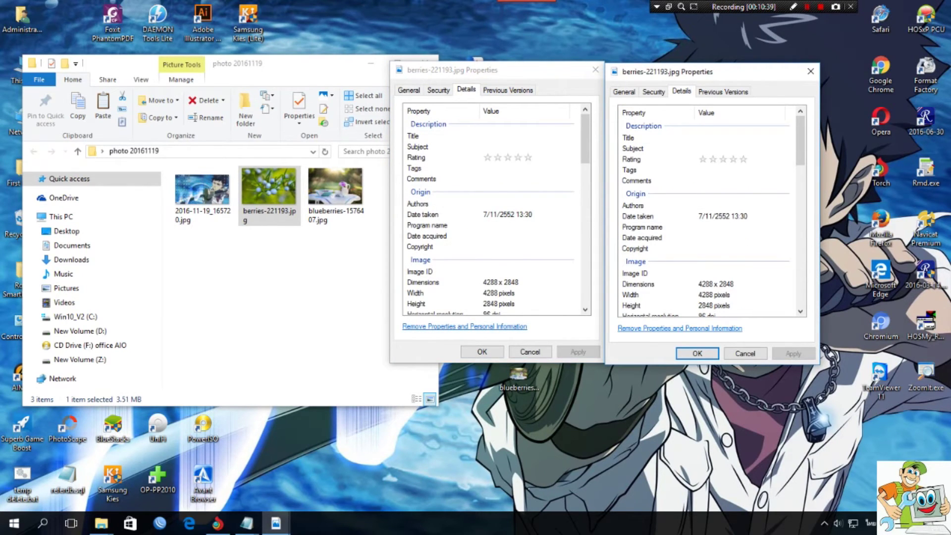
key(alt+Tab)
key(ctrl+Tab)
key(ctrl+Tab)
key(alt+Tab)
key(ctrl+Tab)
key(ctrl+Tab)
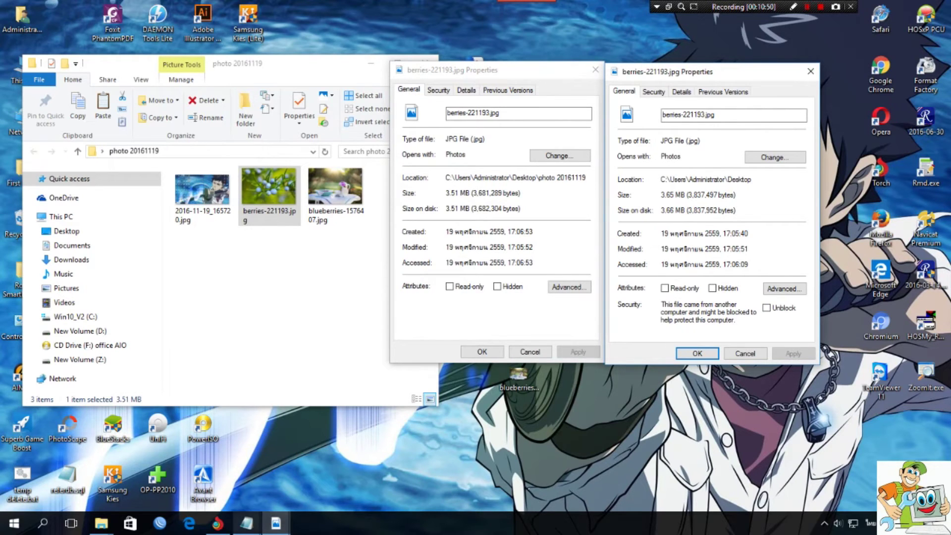
- Check the Notepad notes on reducing image and file size against both berries-221193.jpg properties, and close the property windows
click(246, 523)
click(311, 470)
click(311, 473)
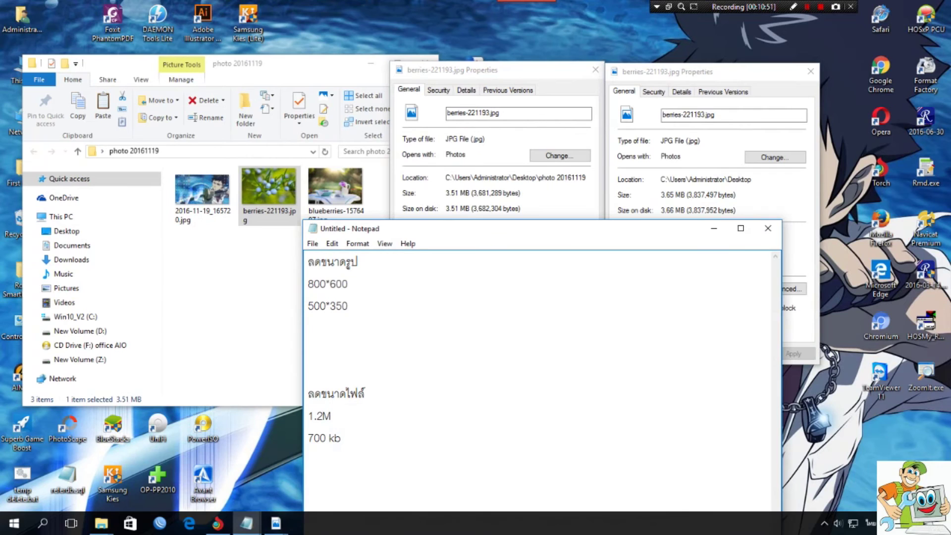
click(496, 70)
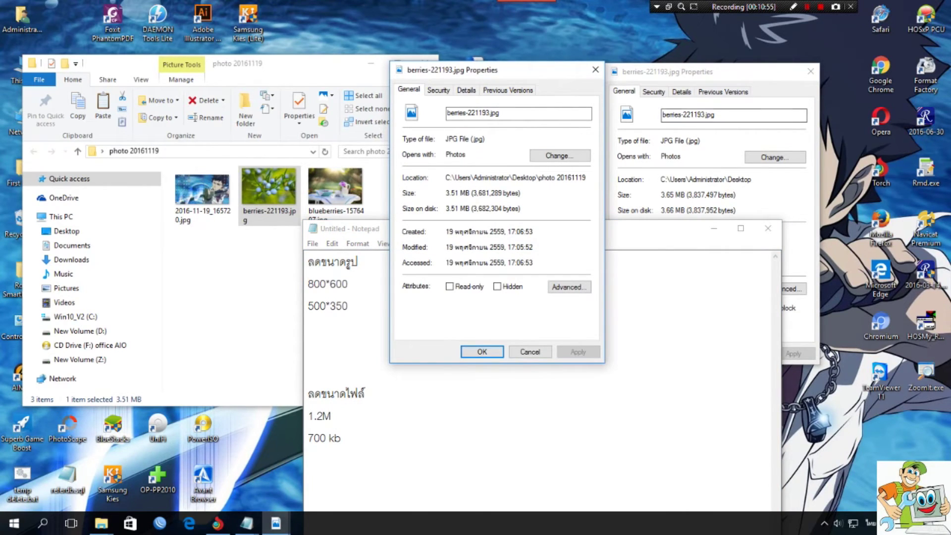
key(alt+Tab)
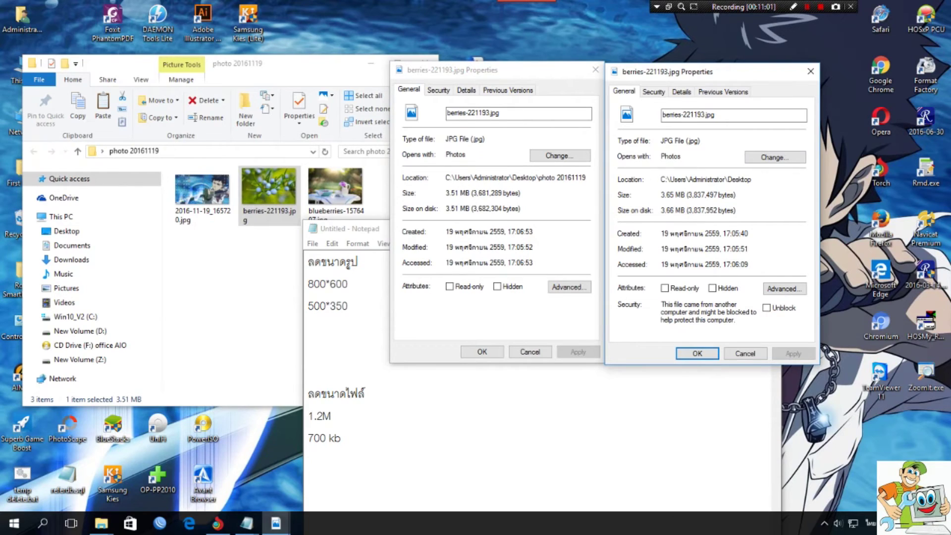
click(810, 72)
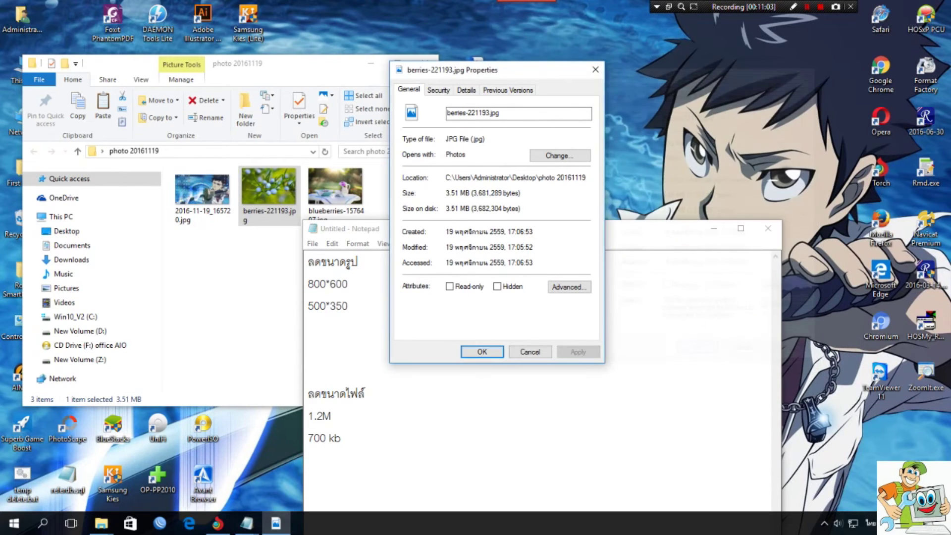
click(595, 69)
- Minimize Notepad and open the properties of the original desktop blueberries-1576407.jpg, placing them beside the folder window
click(335, 193)
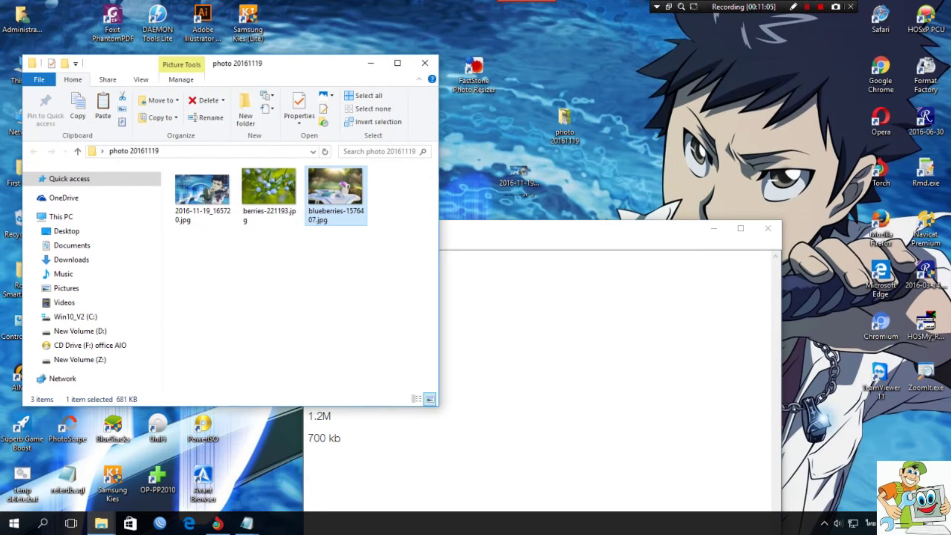
click(713, 228)
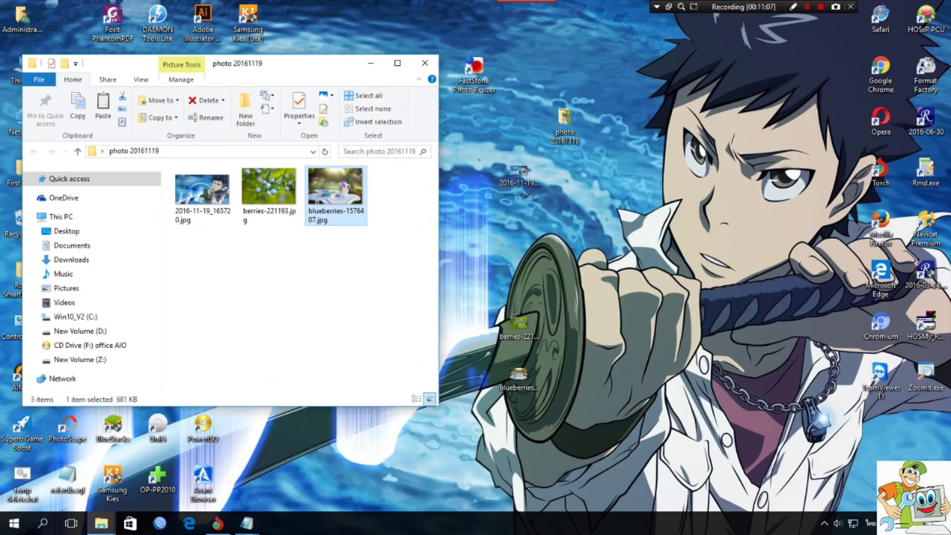
right_click(518, 377)
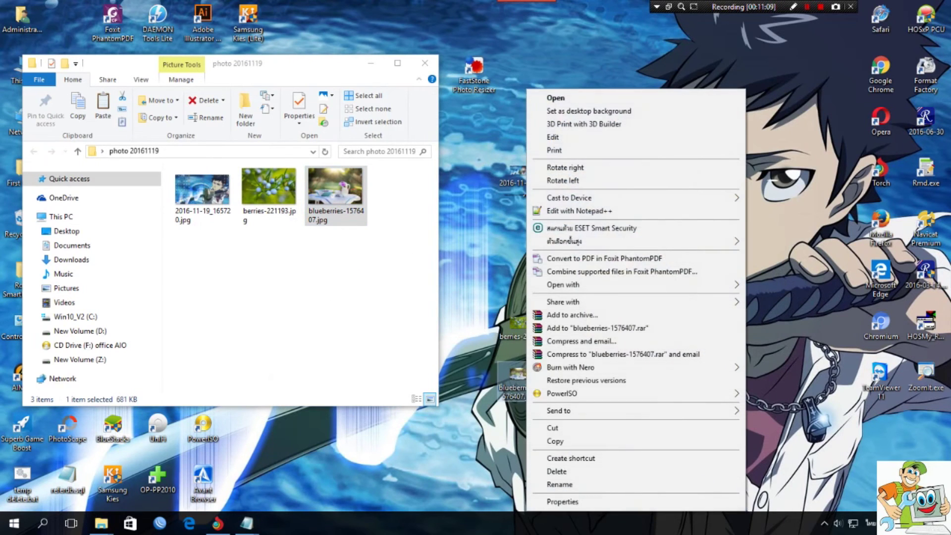
click(560, 501)
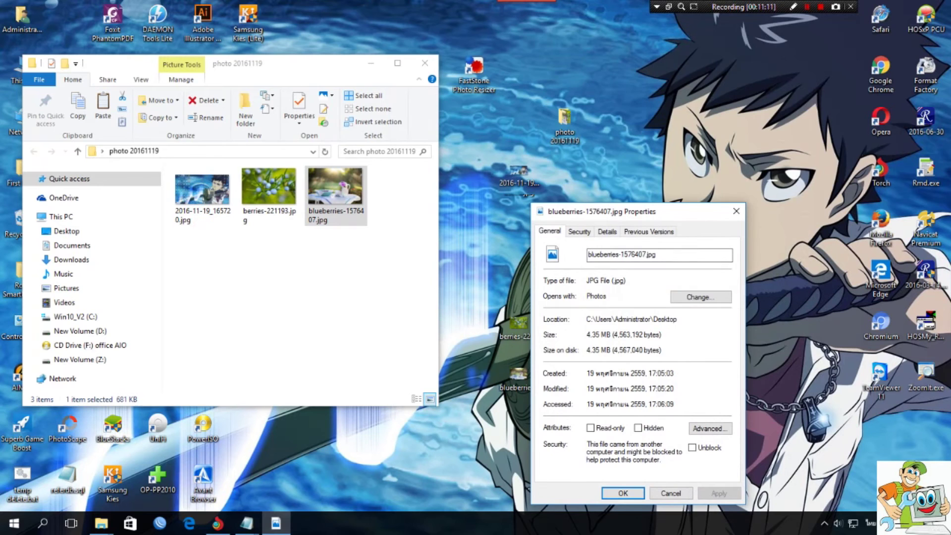
drag(691, 221, 527, 65)
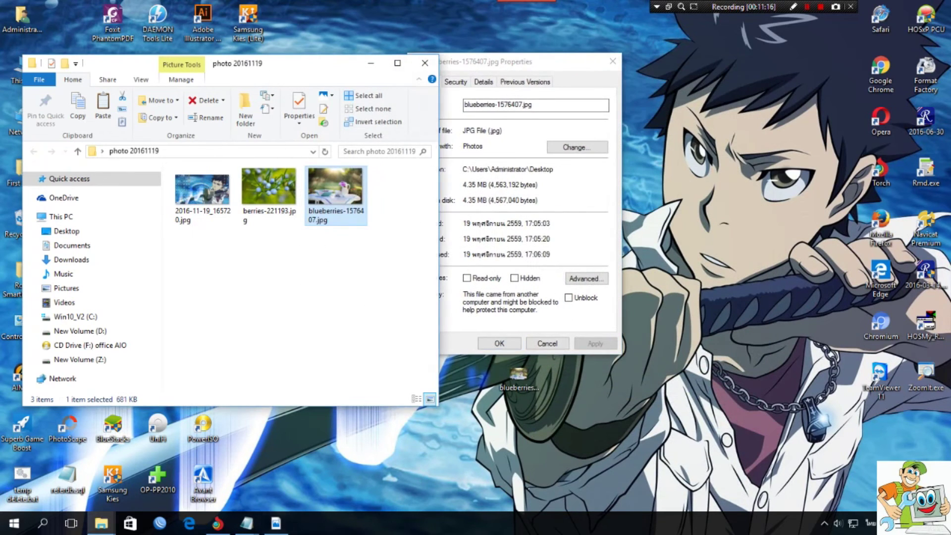
- Open the properties of the resized blueberries-1576407.jpg in the folder, place them beside the original's and show the resized copy's details
right_click(330, 198)
key(Up)
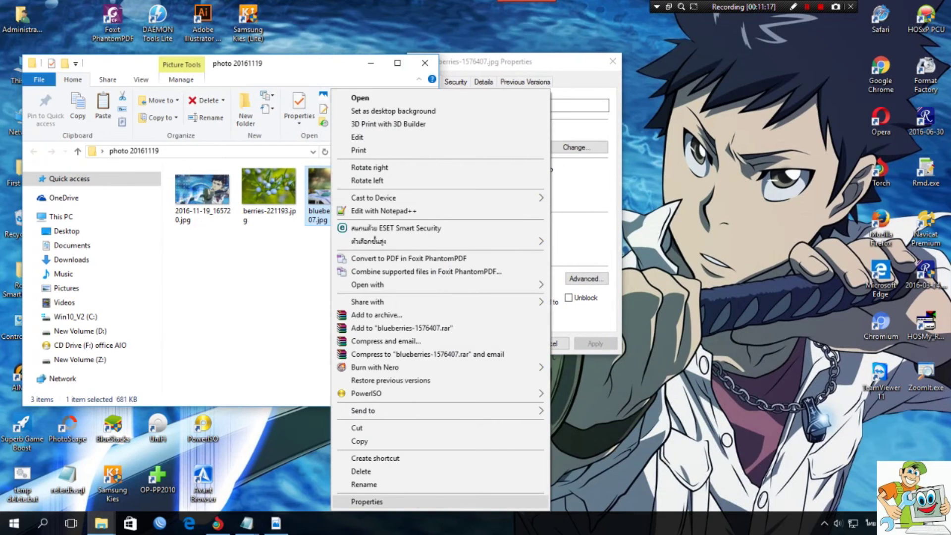
key(Return)
drag(412, 193, 316, 57)
click(470, 61)
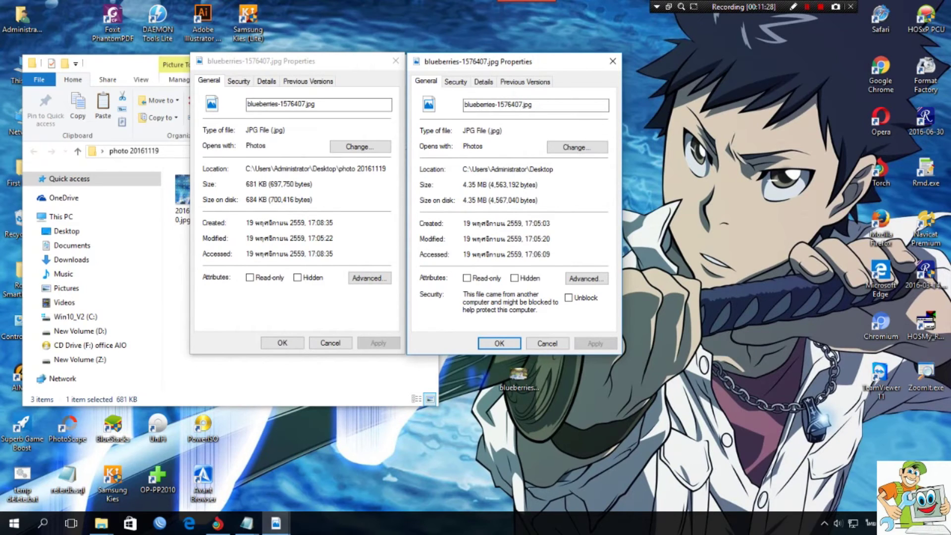
click(266, 81)
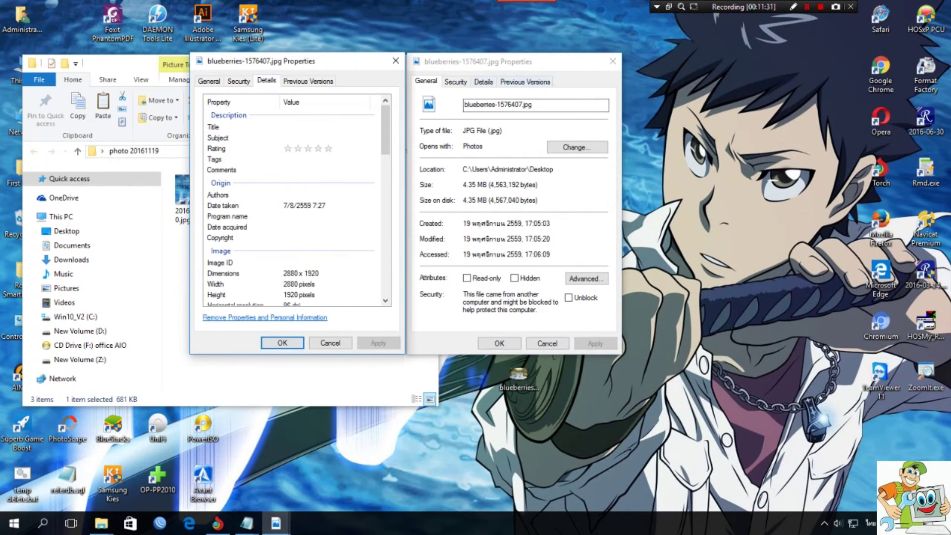
- Compare the detailed properties of the original and resized blueberries-1576407.jpg, and return both windows to the general information
click(483, 82)
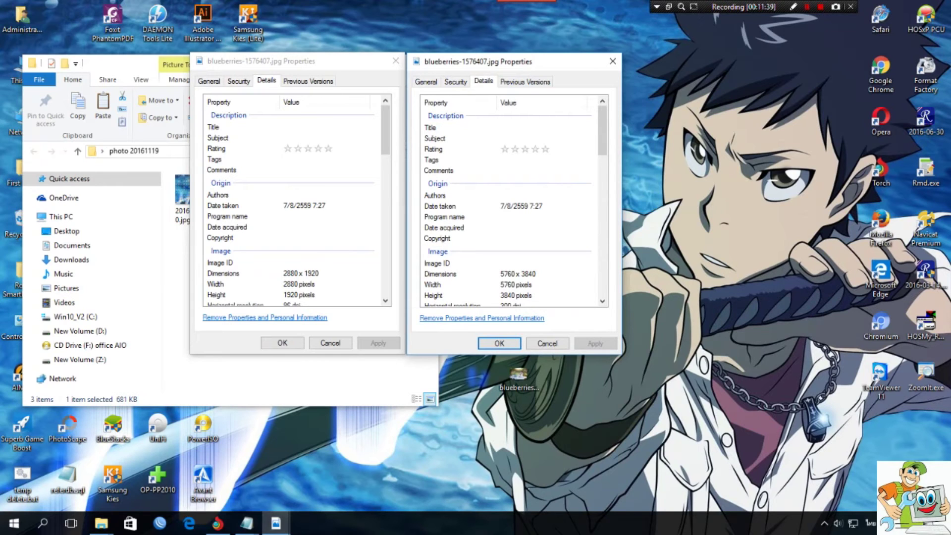
click(255, 262)
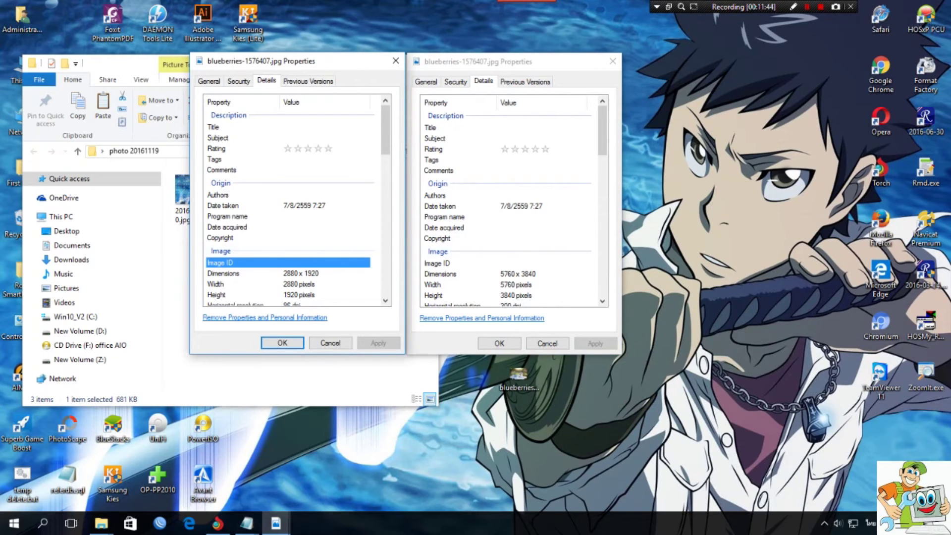
click(208, 81)
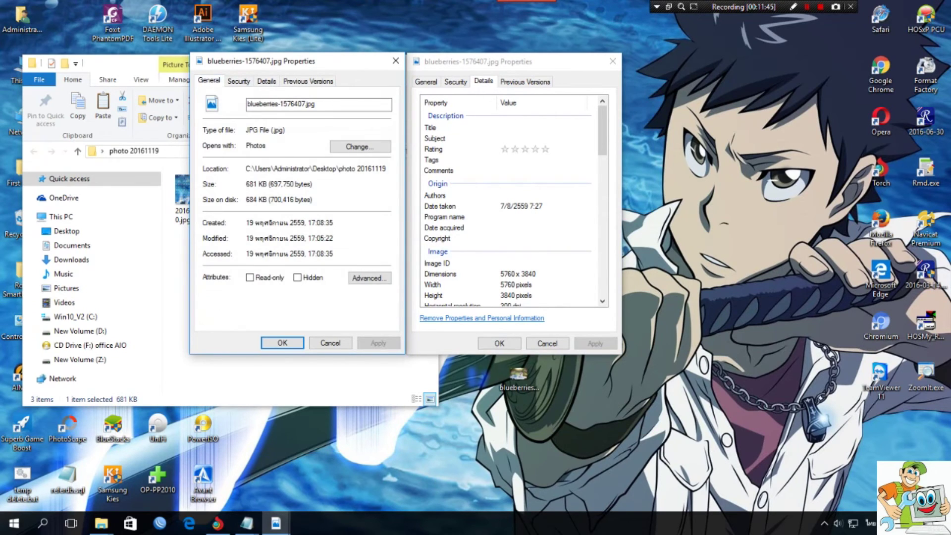
click(425, 81)
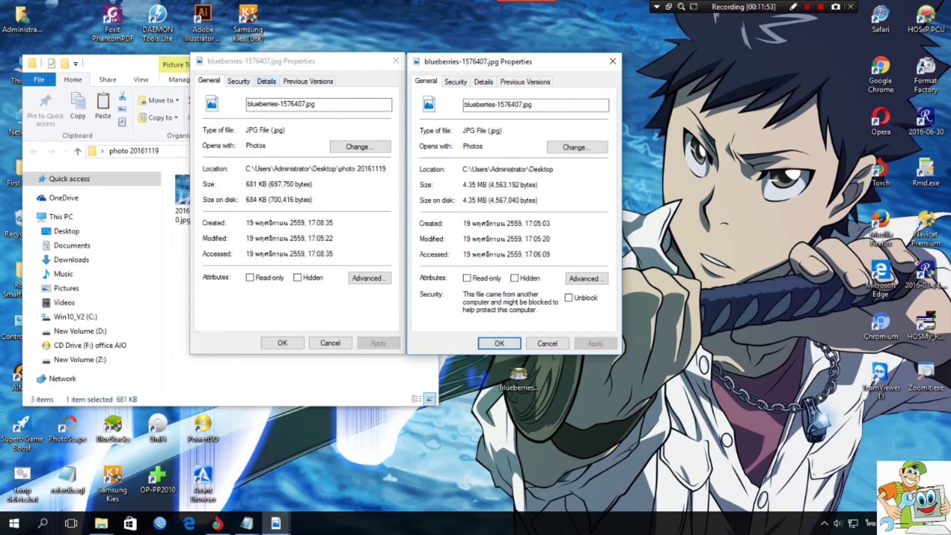
- Show the details of both blueberries-1576407.jpg files again and compare their dimensions, resolution and bit depth
click(266, 81)
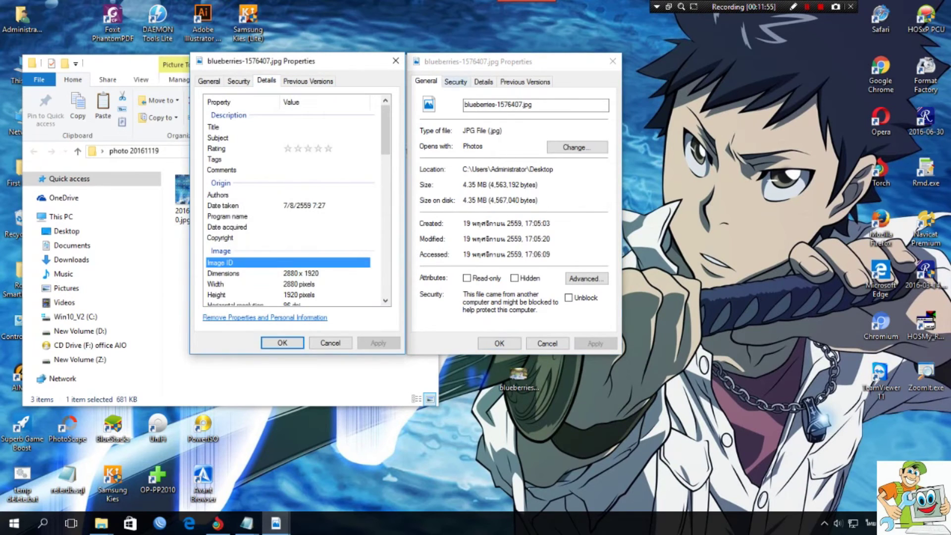
click(483, 81)
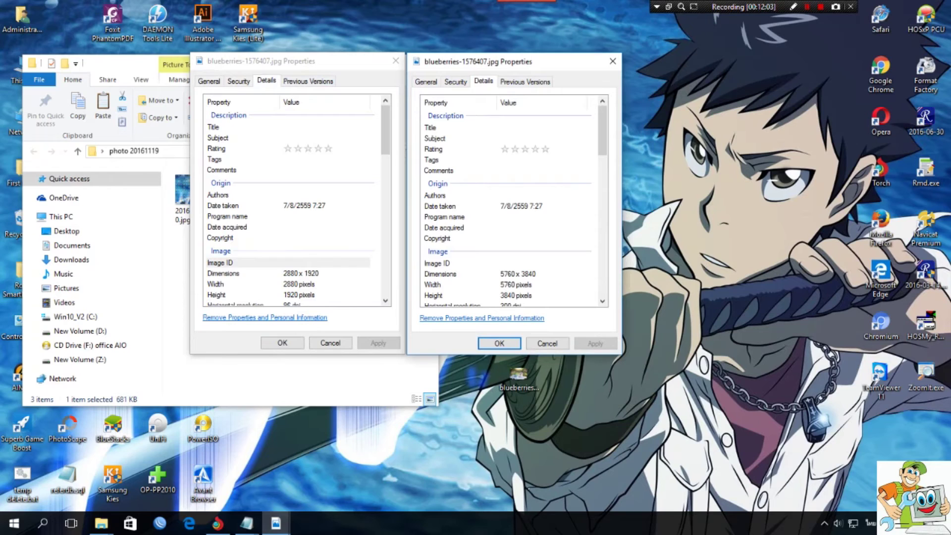
scroll(509, 200, down, 1)
scroll(292, 207, down, 1)
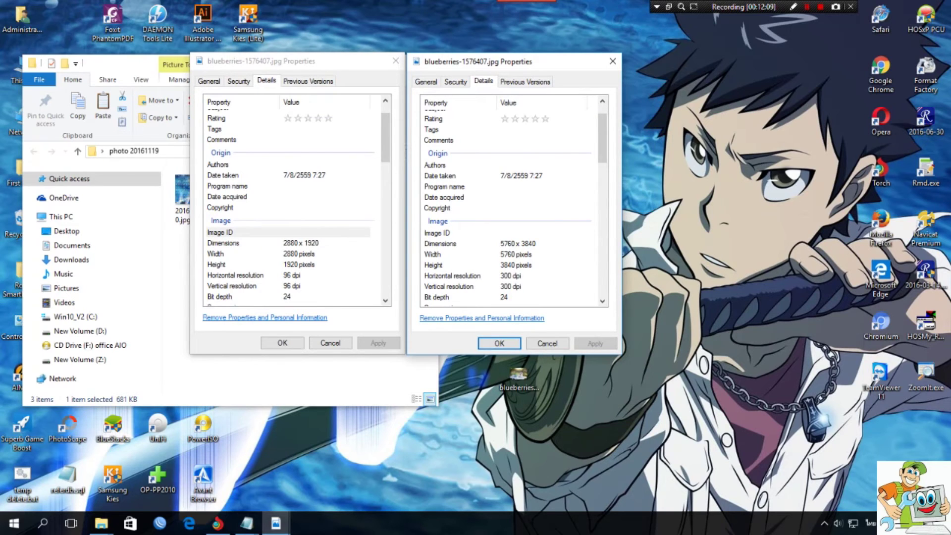
scroll(510, 200, down, 1)
scroll(292, 208, down, 2)
scroll(293, 208, up, 3)
scroll(510, 208, up, 2)
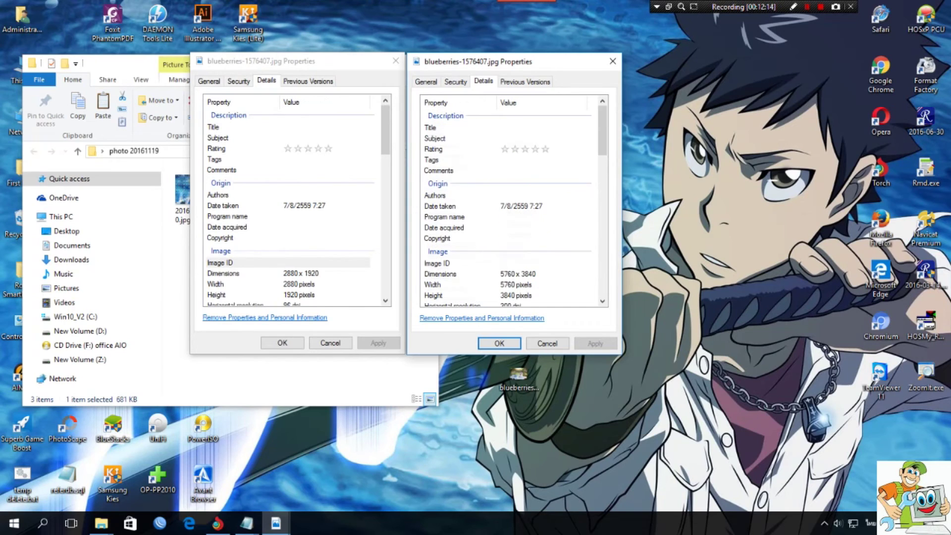
- Check the resized blueberries-1576407.jpg's general information, close both property windows and minimize the photo 20161119 folder
click(208, 81)
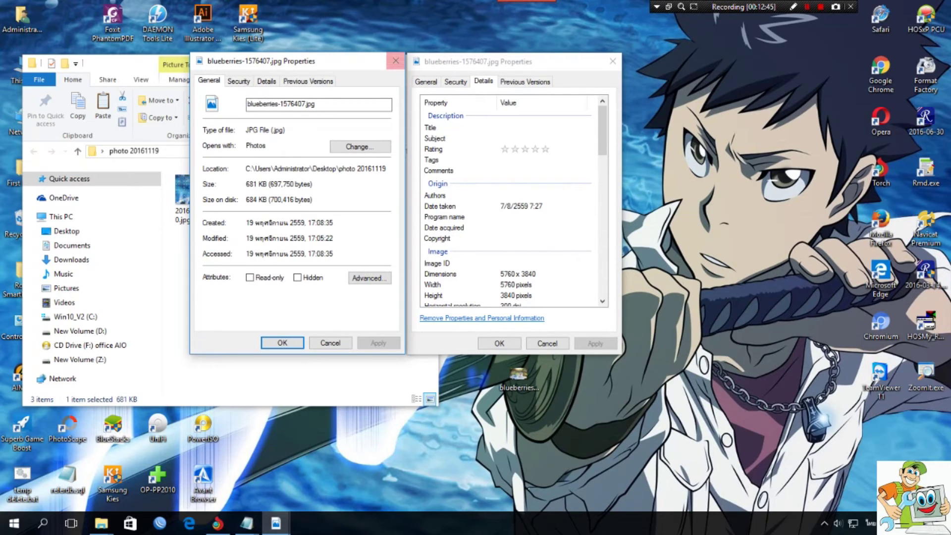
click(396, 61)
click(612, 61)
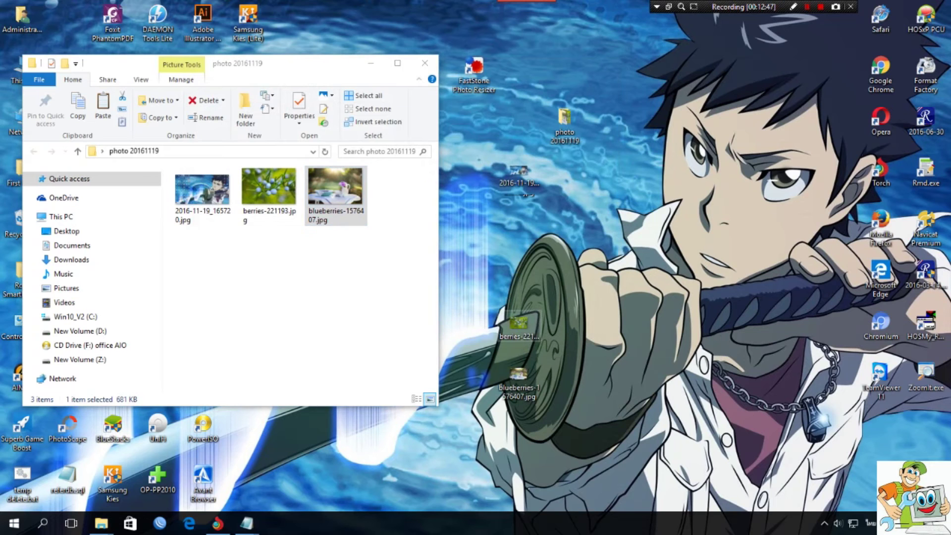
click(371, 63)
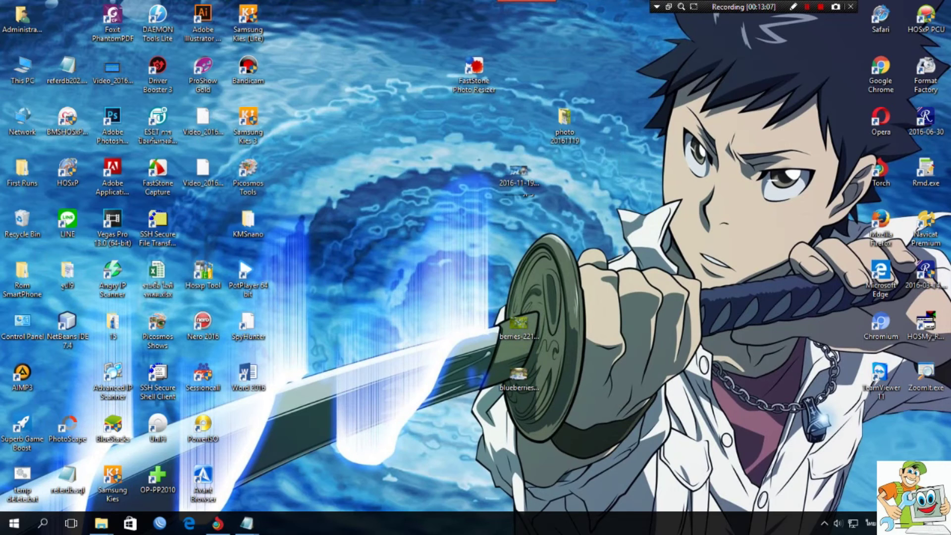
click(473, 73)
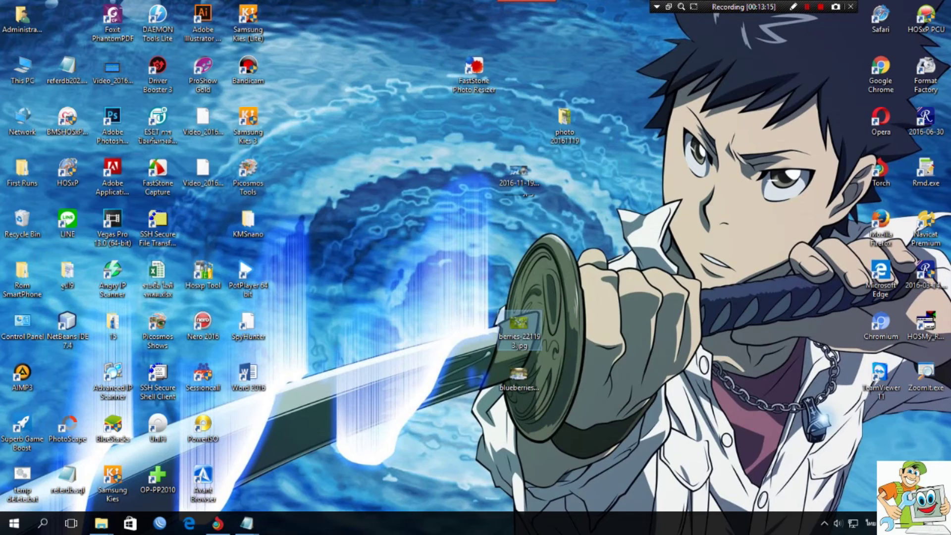
- Open the original desktop berries-221193.jpg for editing in Paint and zoom out to 12.5% to see the whole picture
right_click(518, 324)
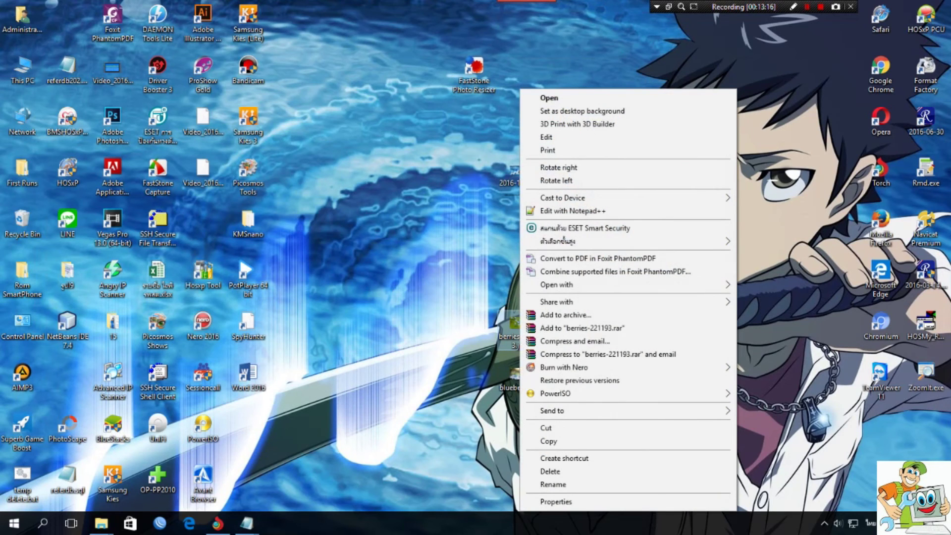
click(565, 149)
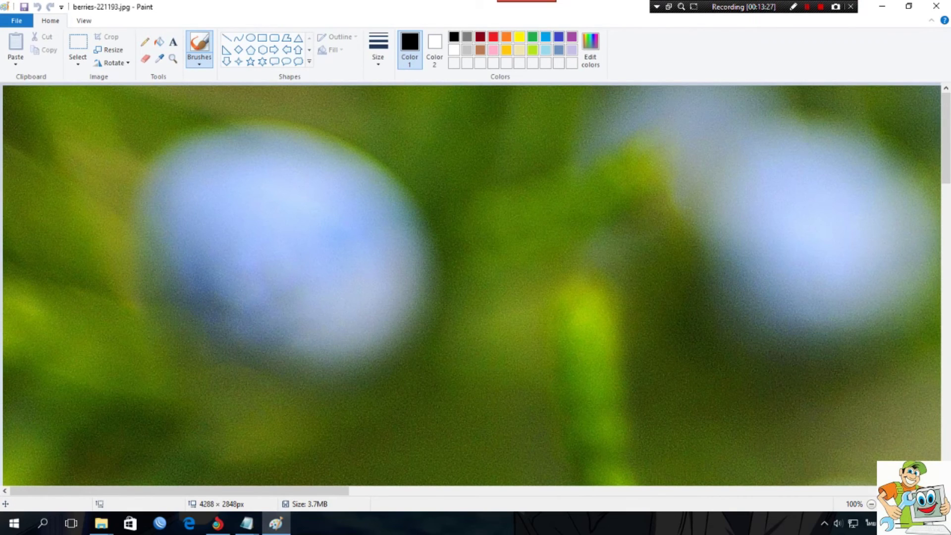
key(ctrl+Page_Down)
key(ctrl+Page_Down)
key(ctrl+Page_Down)
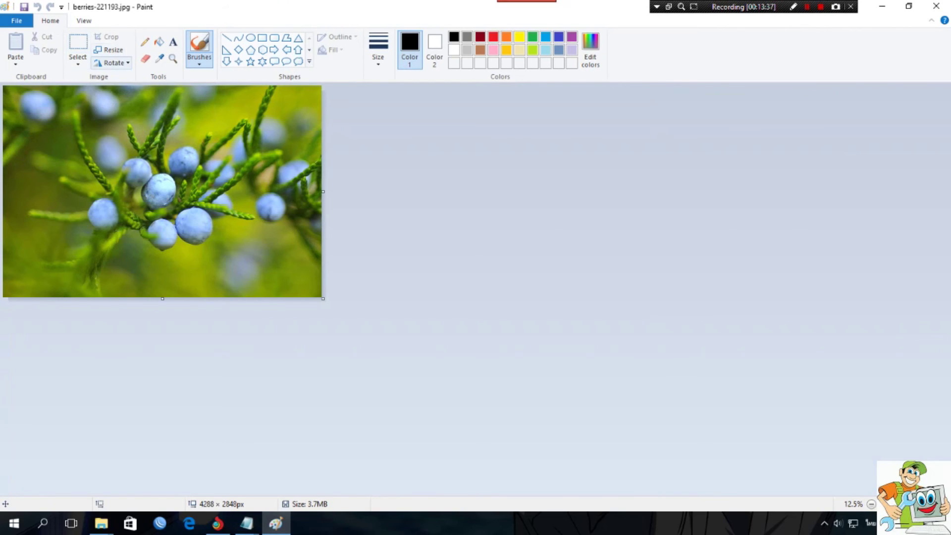
- Resize the berries picture to 500 x 300 pixels without maintaining the aspect ratio
click(108, 50)
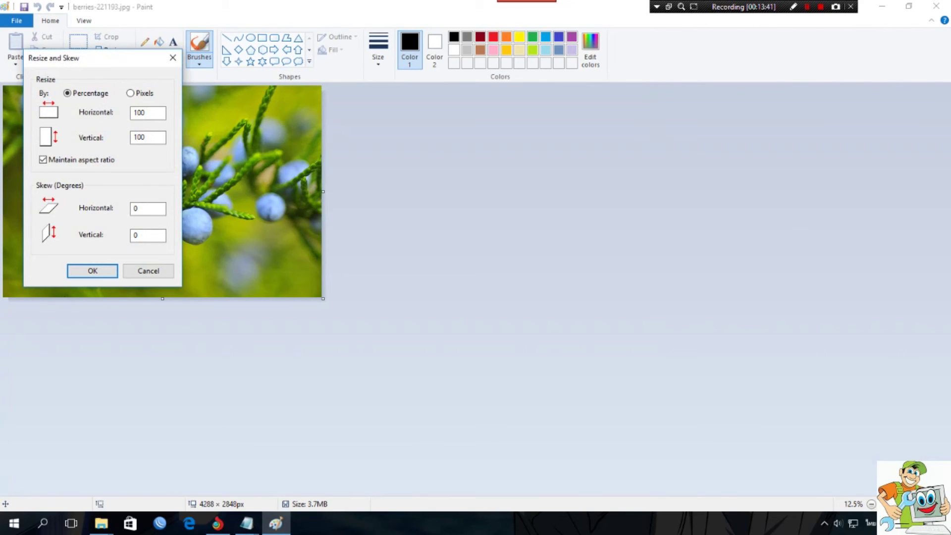
drag(146, 113, 132, 113)
click(130, 93)
drag(151, 113, 133, 113)
text(500)
click(43, 159)
click(147, 137)
drag(145, 137, 137, 137)
text(00)
key(Return)
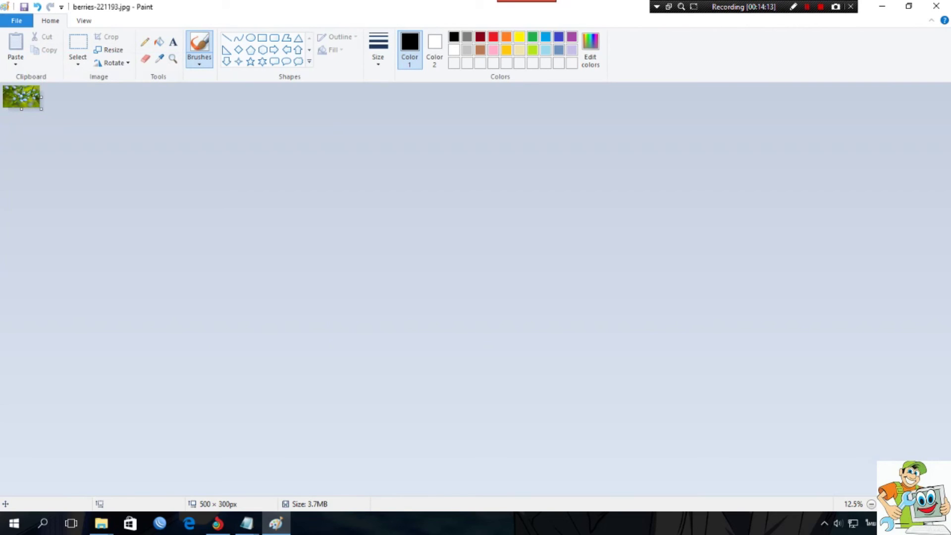
- Save the resized picture as a JPEG named berries-221193-2.jpg on the Desktop
click(16, 21)
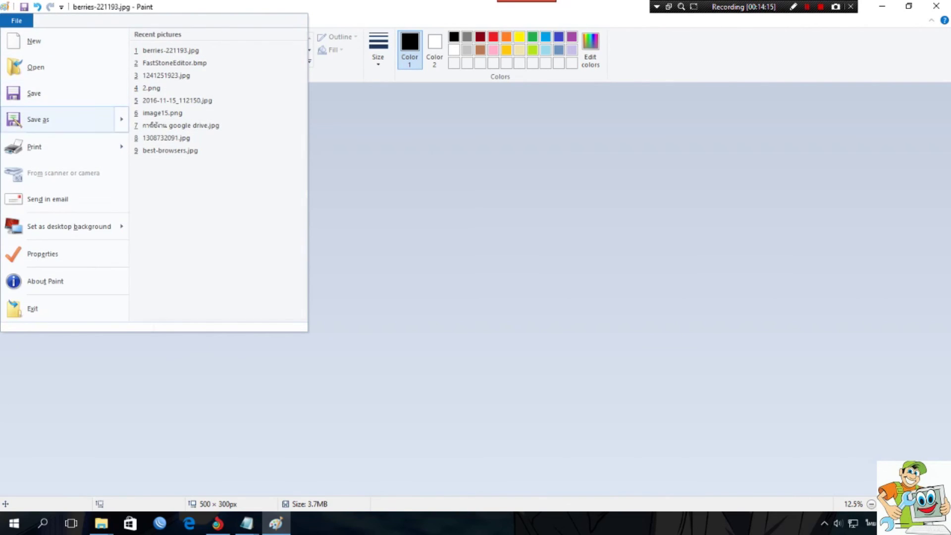
mouse_move(65, 119)
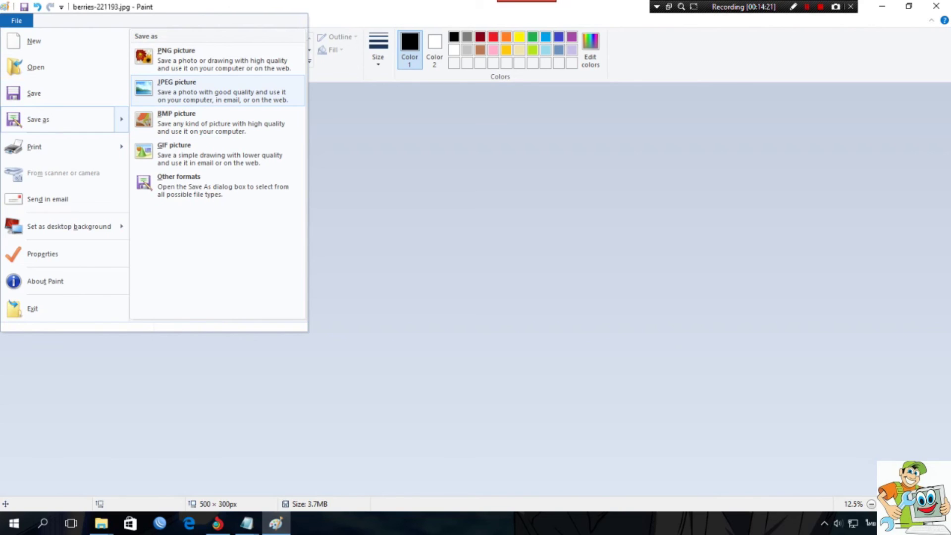
click(217, 90)
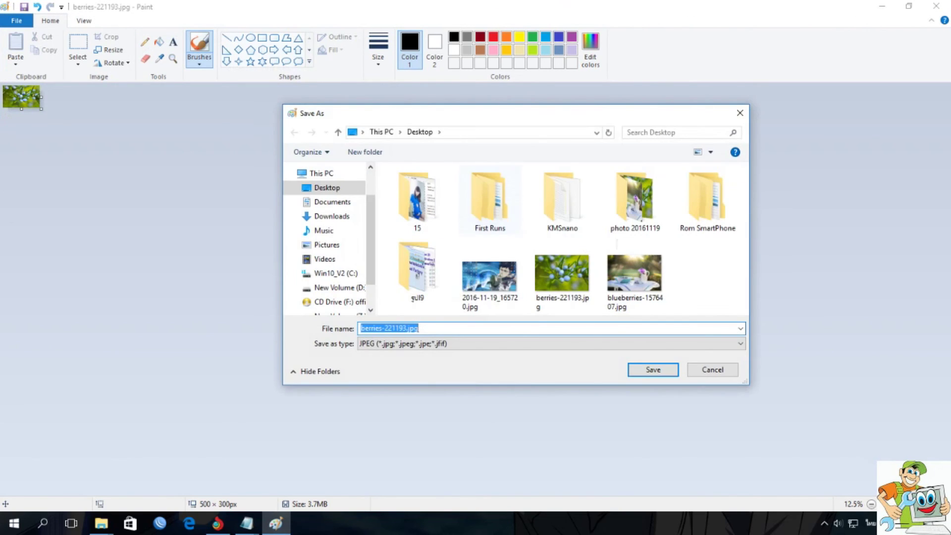
drag(406, 328, 418, 328)
text(-2)
key(Return)
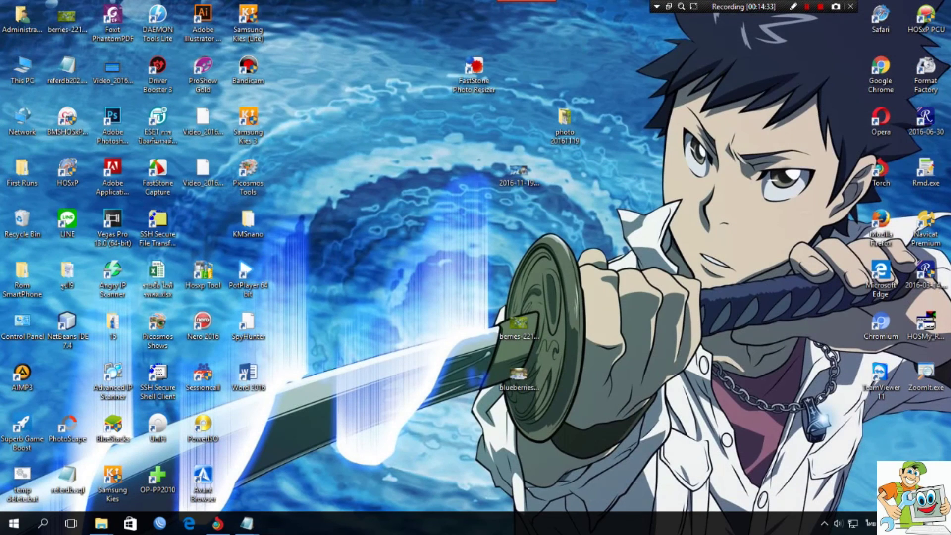
- Refresh the desktop and place the berries-221193-2.jpg icon beside the original berries-221193.jpg
right_click(625, 220)
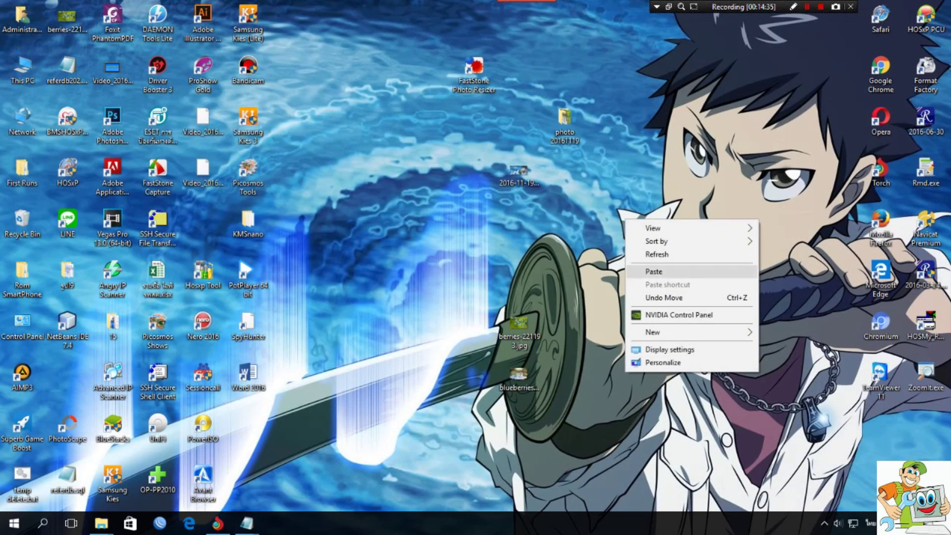
click(657, 254)
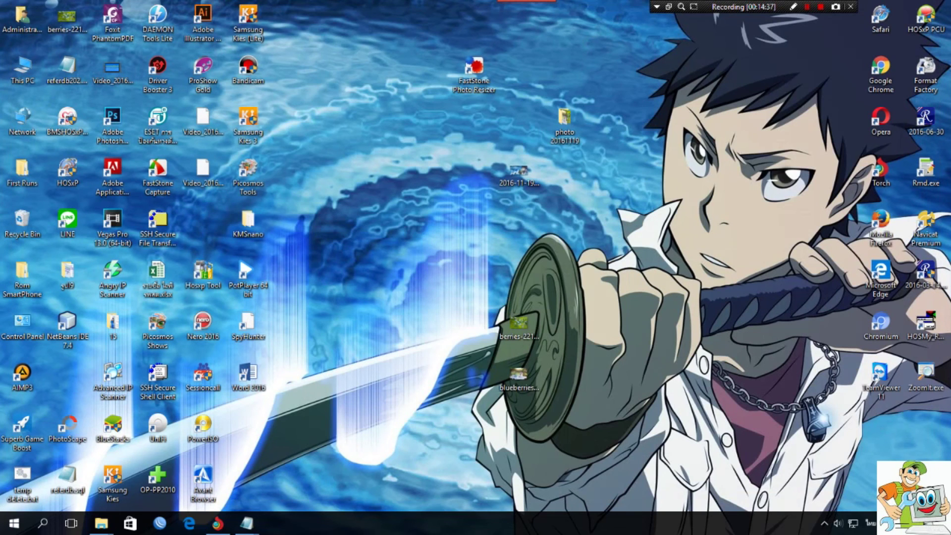
drag(66, 20, 429, 327)
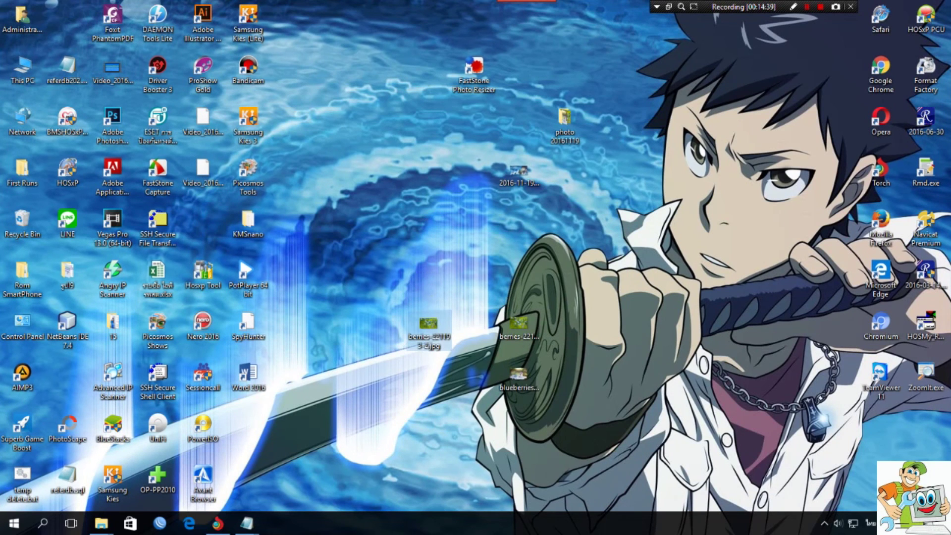
- Open the properties of berries-221193-2.jpg and berries-221193.jpg side by side and compare their file sizes and detailed dimensions
right_click(426, 327)
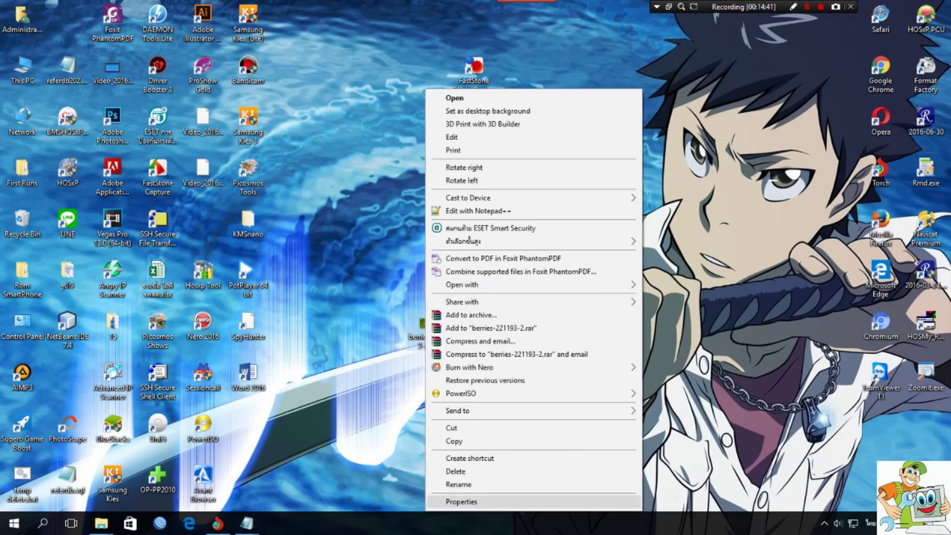
click(460, 501)
drag(495, 215, 311, 52)
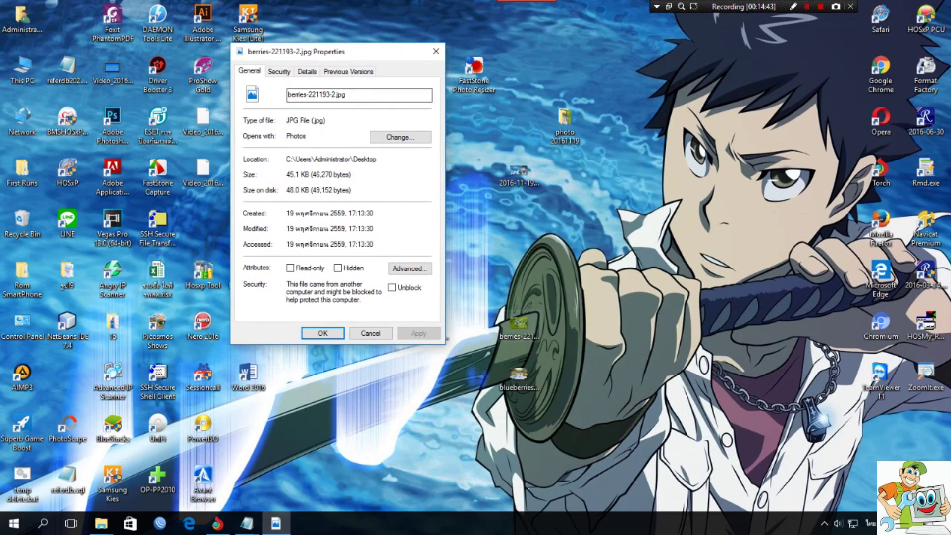
click(519, 324)
right_click(519, 324)
click(545, 501)
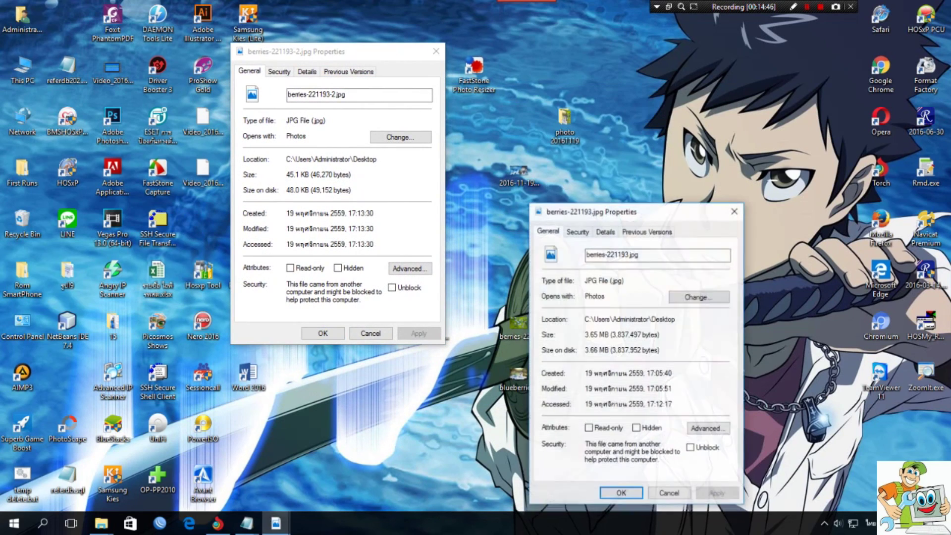
drag(641, 213, 560, 52)
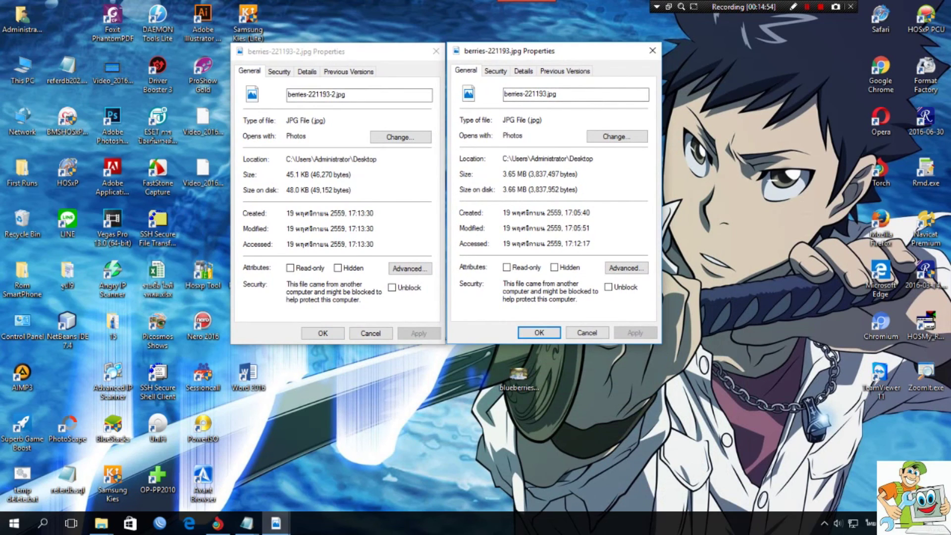
click(307, 72)
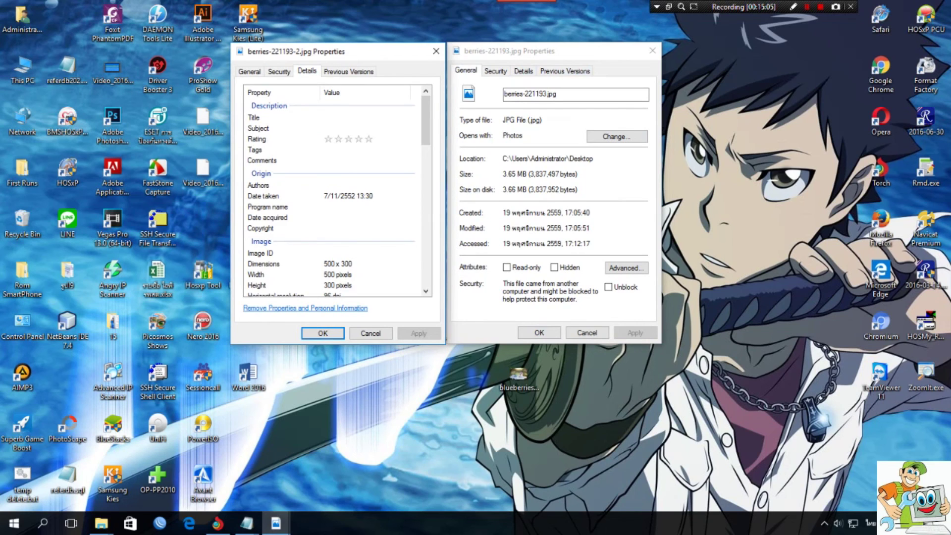
click(523, 71)
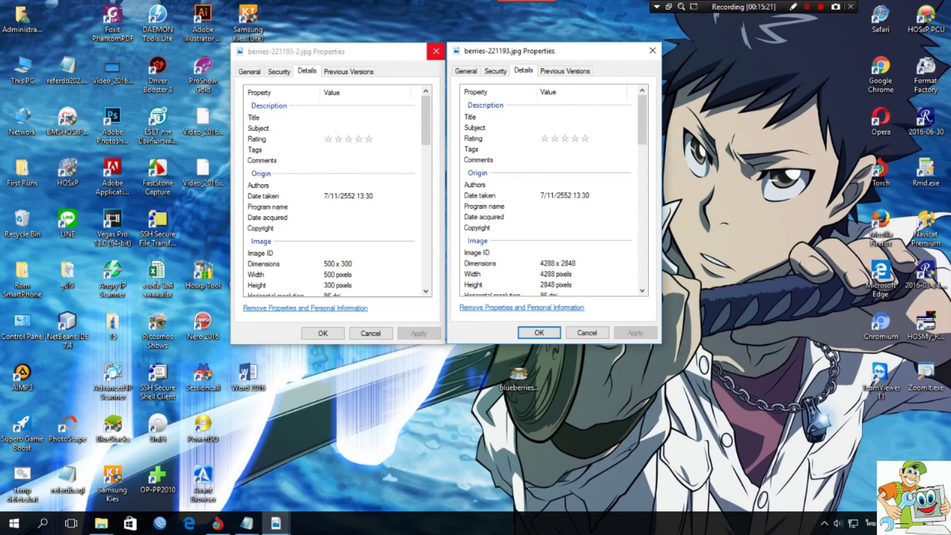
- Restore the Notepad notes, move them over the property windows and review the image size and file size entries
click(246, 523)
click(311, 473)
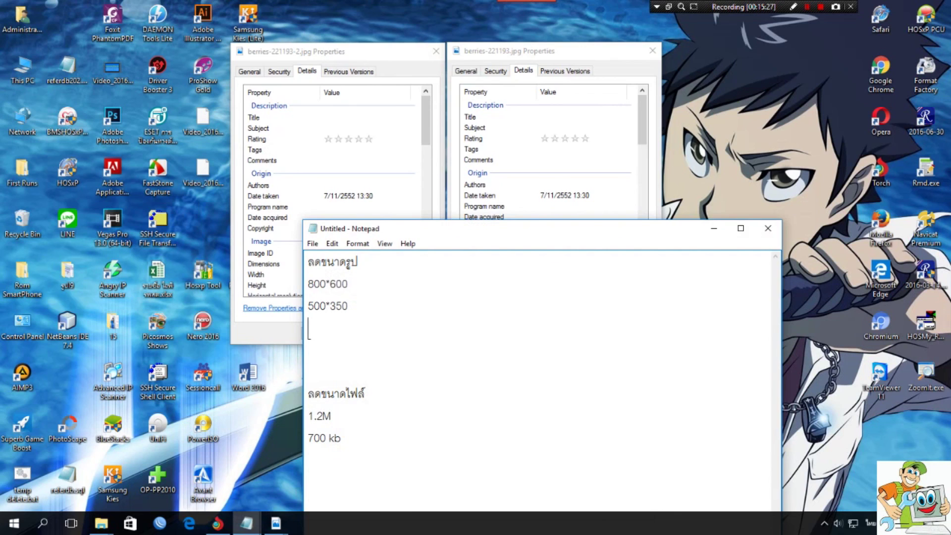
drag(559, 229, 538, 60)
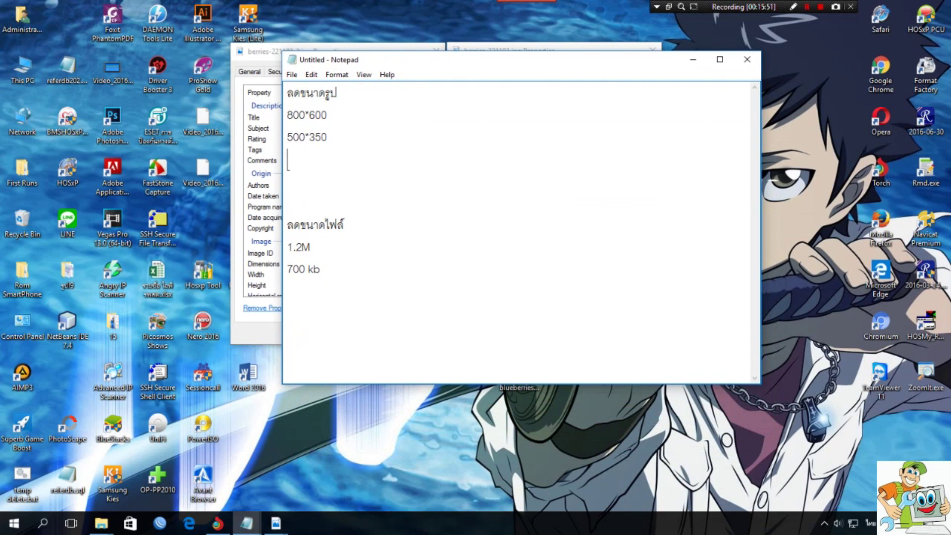
click(320, 269)
drag(320, 269, 283, 93)
click(320, 268)
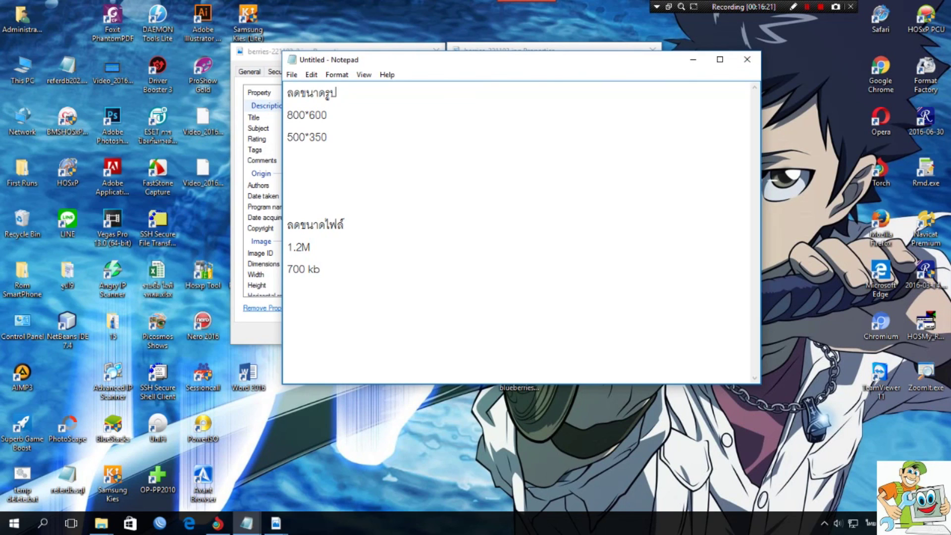
- Delete two of the blank lines between the image size and file size sections in the notes
key(Delete)
key(Delete)
click(288, 160)
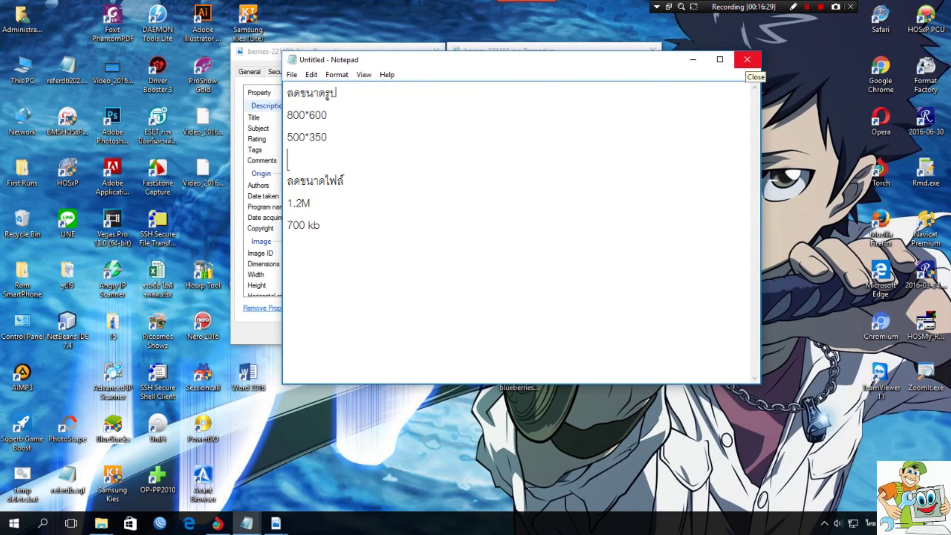
click(793, 7)
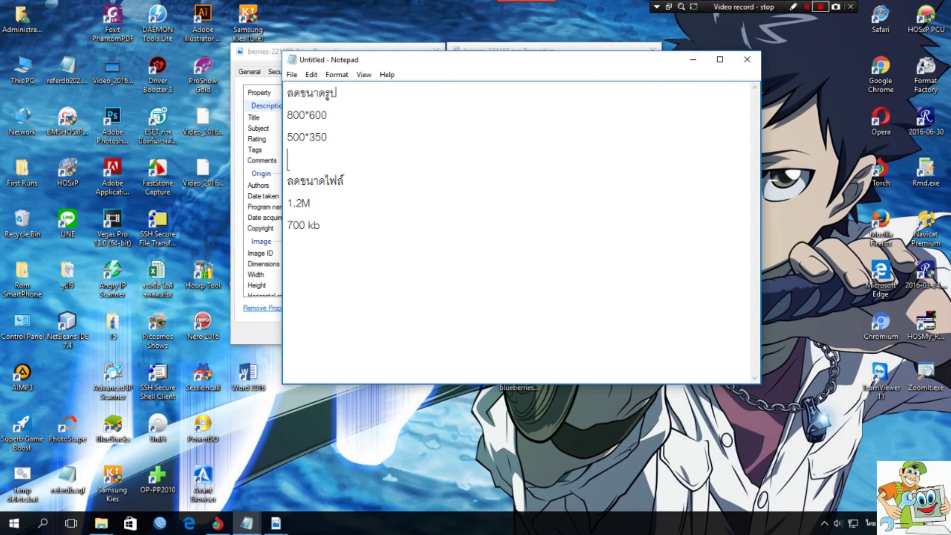